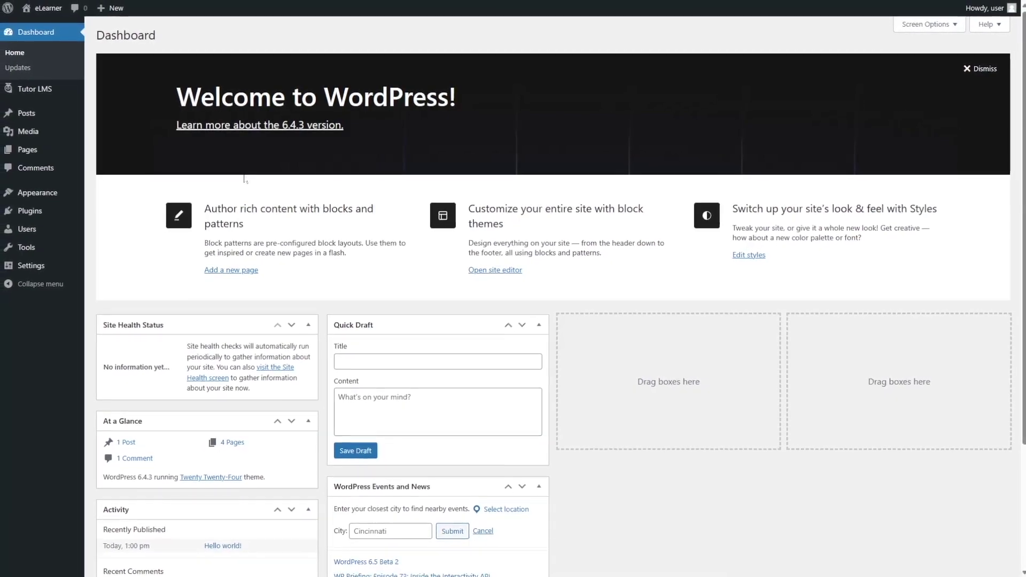
Open the Tutor LMS Add-ons list and find the Gradebook card's Pro lock icon.
mouse_move(48, 90)
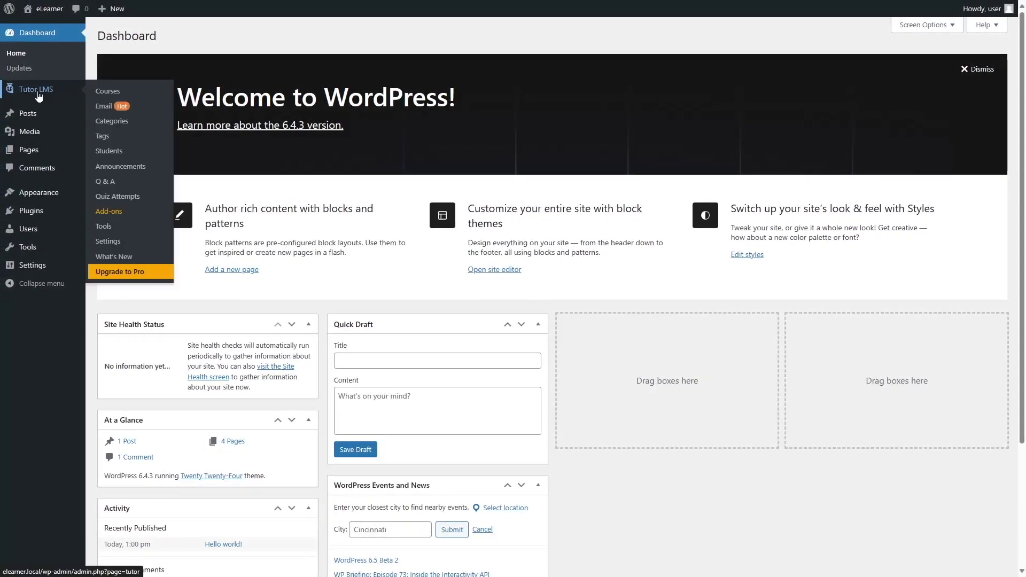
click(110, 211)
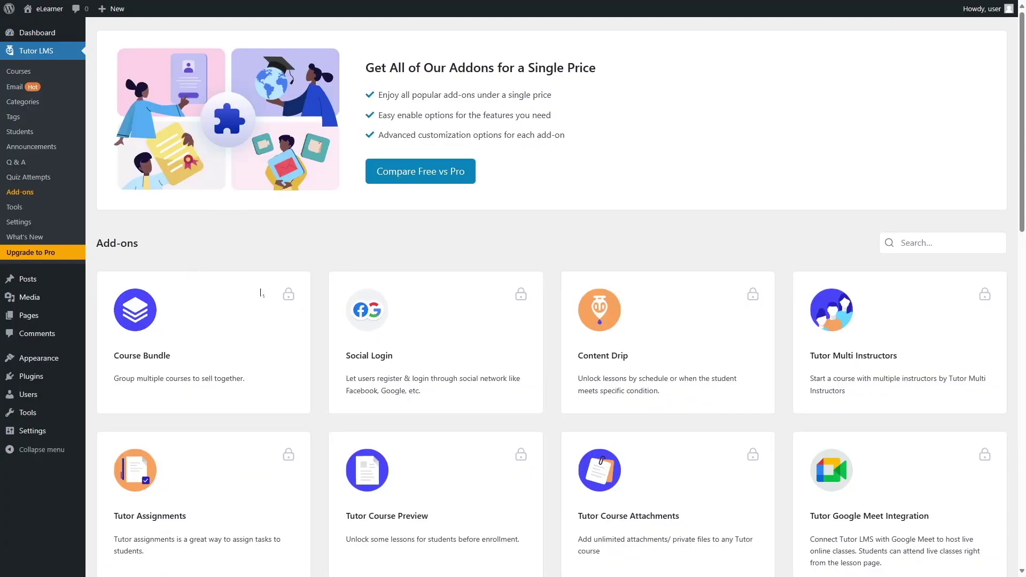
scroll(260, 293, down, 2)
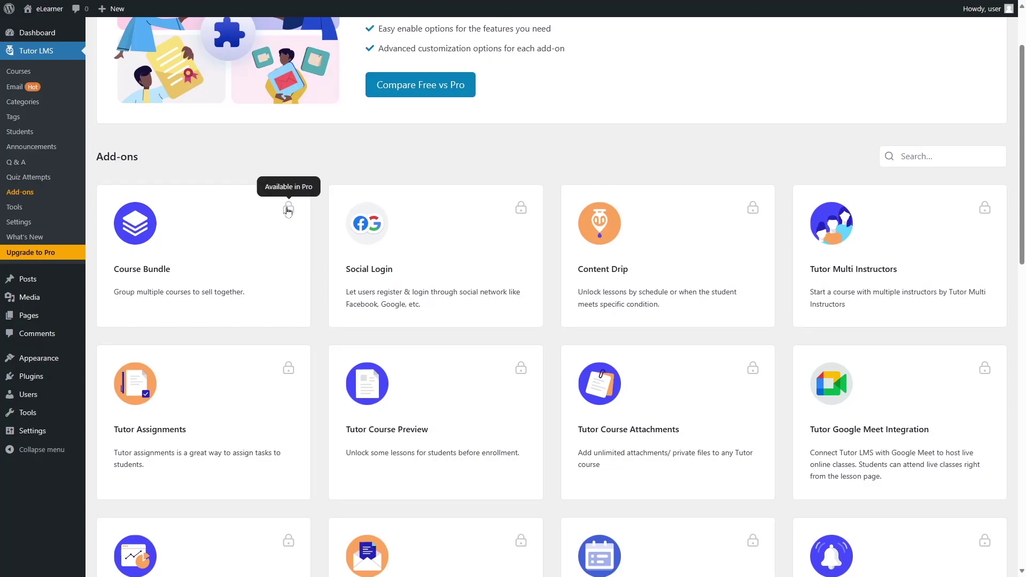
scroll(289, 210, down, 10)
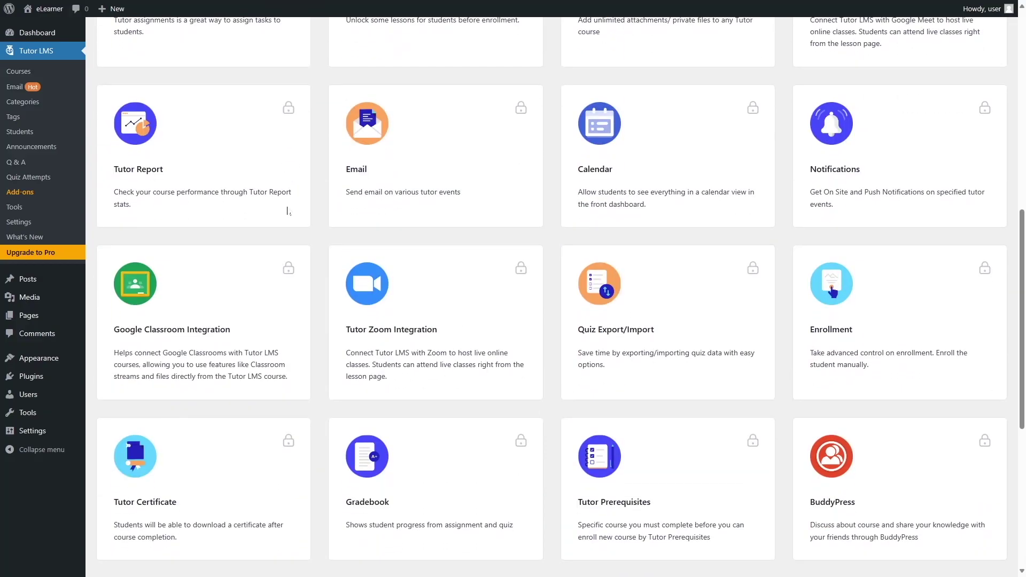
scroll(483, 357, down, 2)
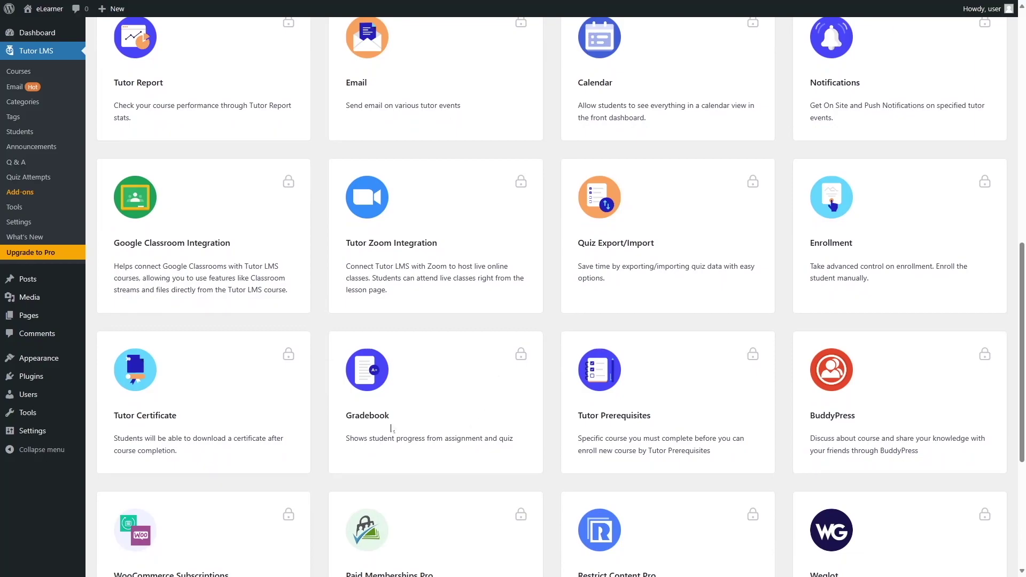
mouse_move(521, 358)
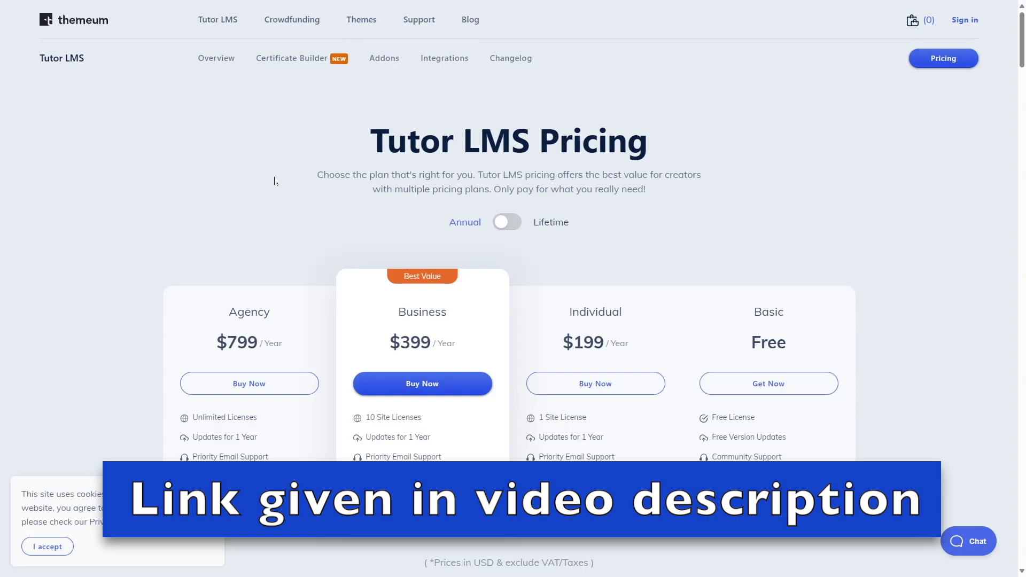
Switch the Tutor LMS pricing plans from Annual to Lifetime prices.
scroll(283, 161, down, 2)
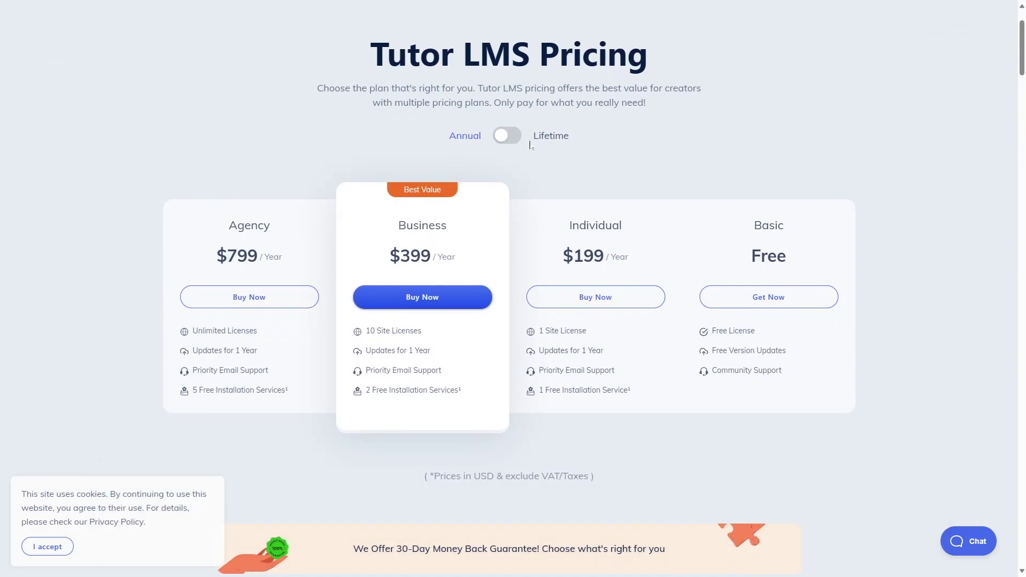
click(509, 140)
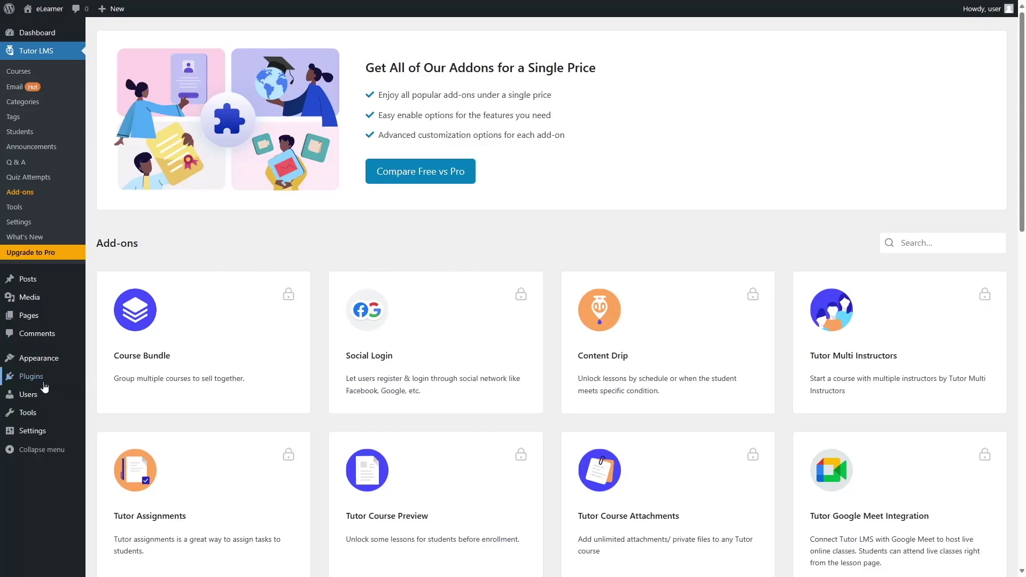
Upload and install tutor-pro-2.4.0.zip as a new plugin, then activate Tutor LMS Pro.
mouse_move(35, 383)
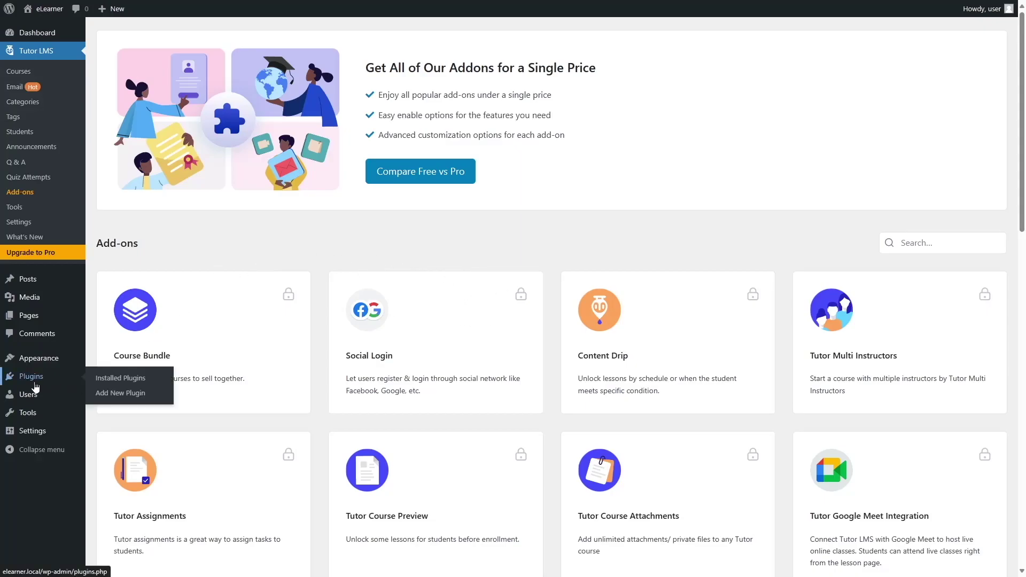
click(104, 395)
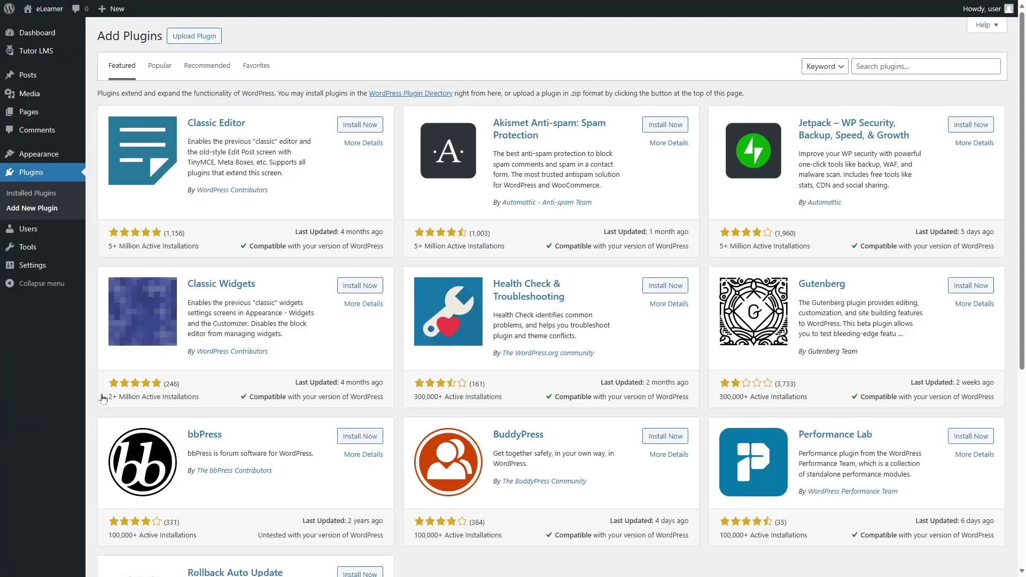
click(189, 37)
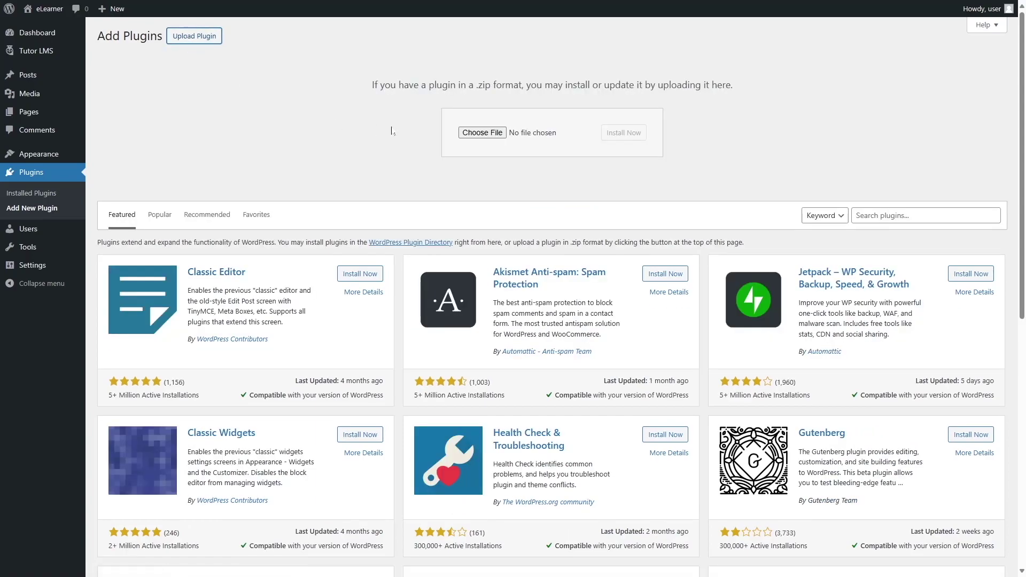
click(483, 132)
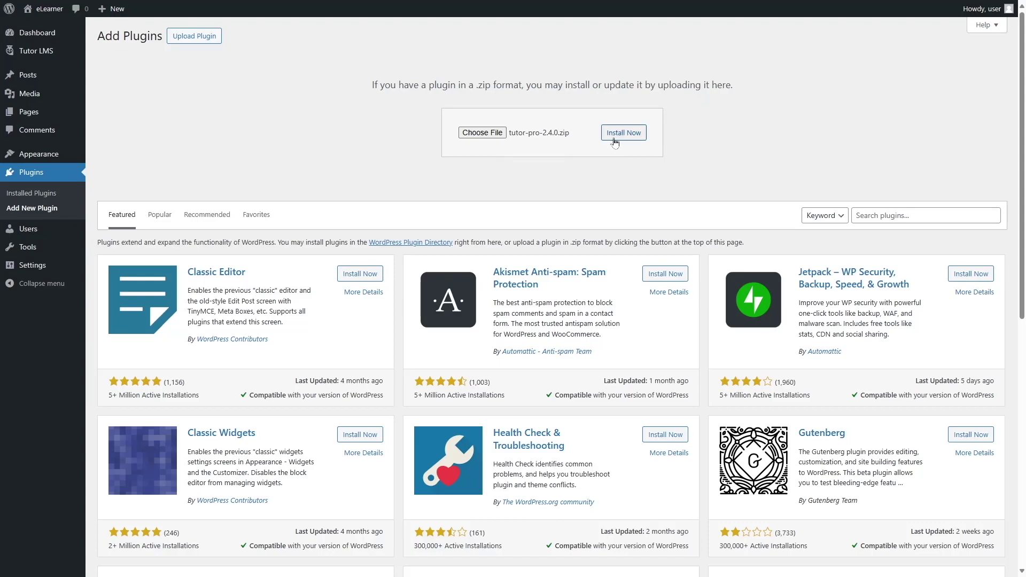
click(634, 140)
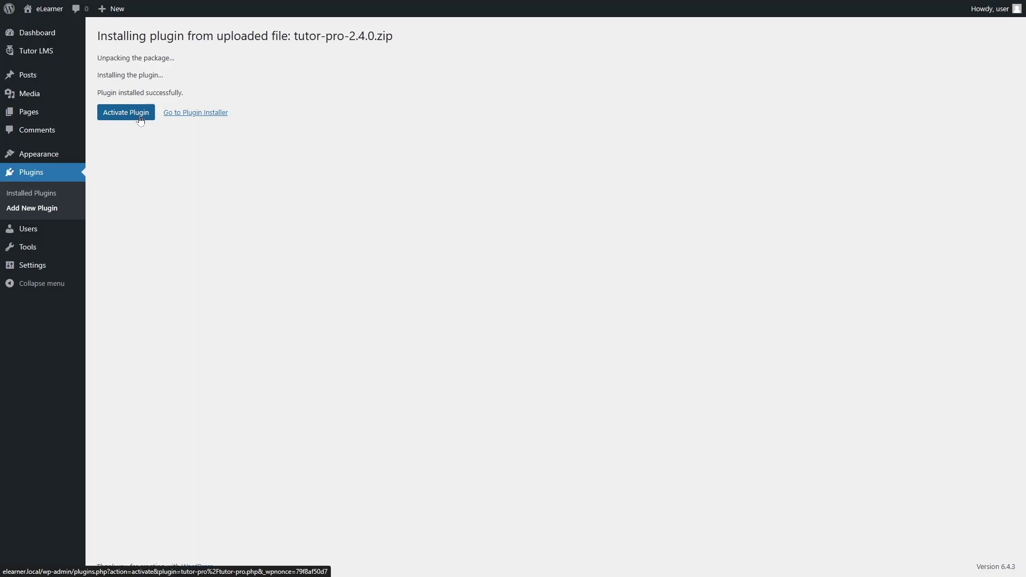
click(140, 119)
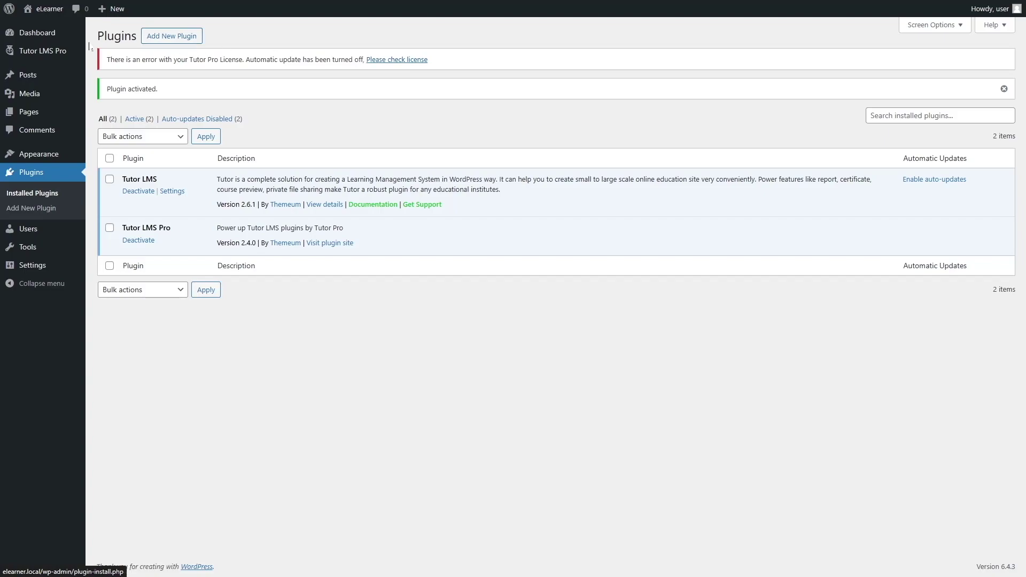
Check the Tutor LMS Pro License page, then return to the installed plugins.
mouse_move(50, 54)
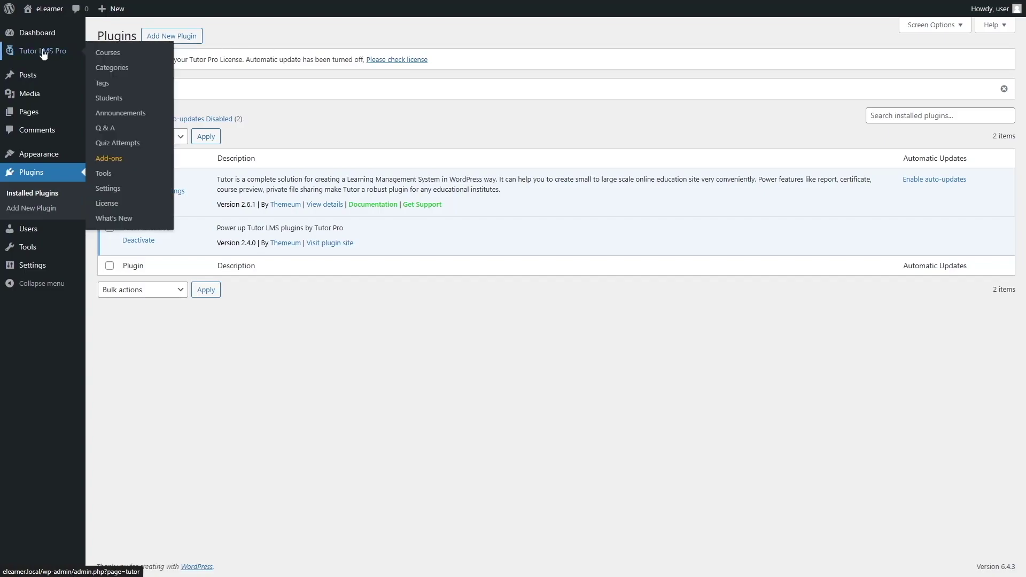
click(128, 205)
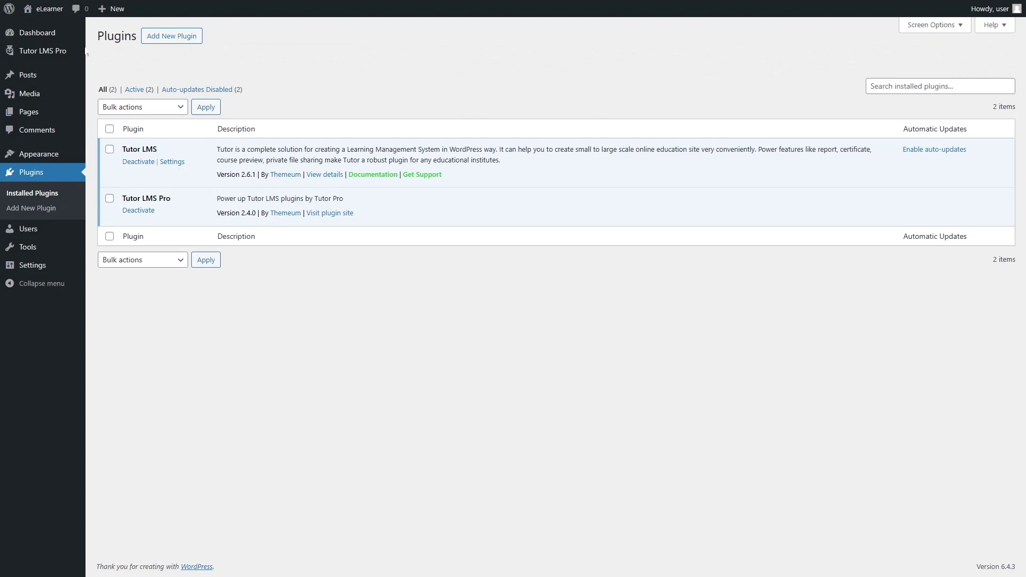
mouse_move(53, 52)
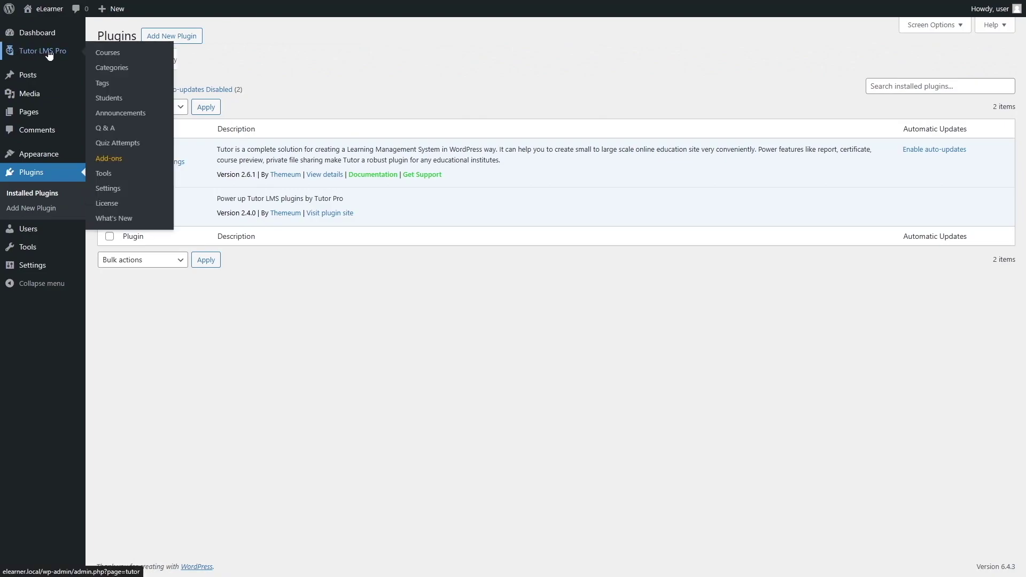
Enable the Gradebook add-on on the Tutor LMS Pro Add-ons page.
click(109, 159)
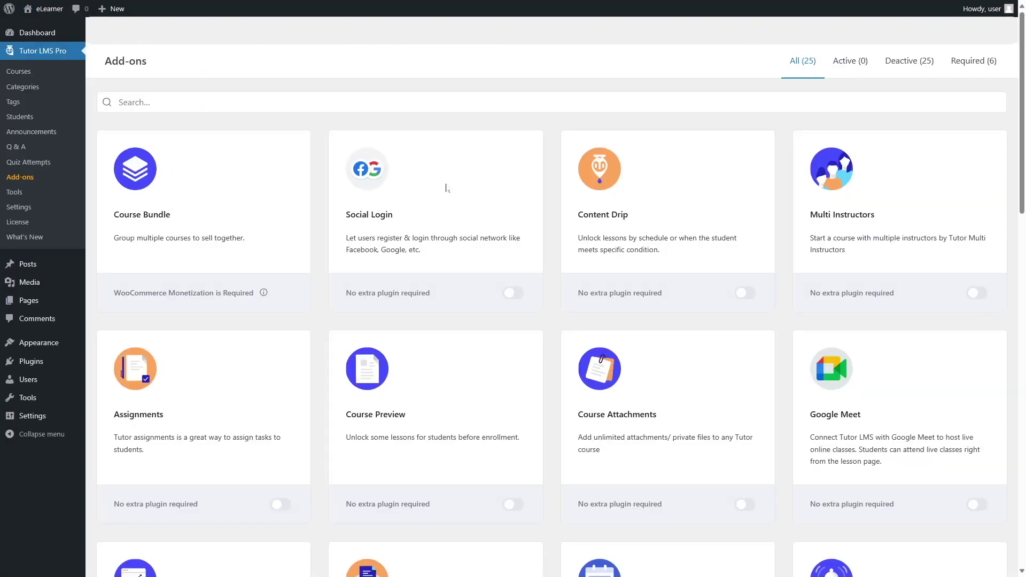
scroll(663, 194, down, 8)
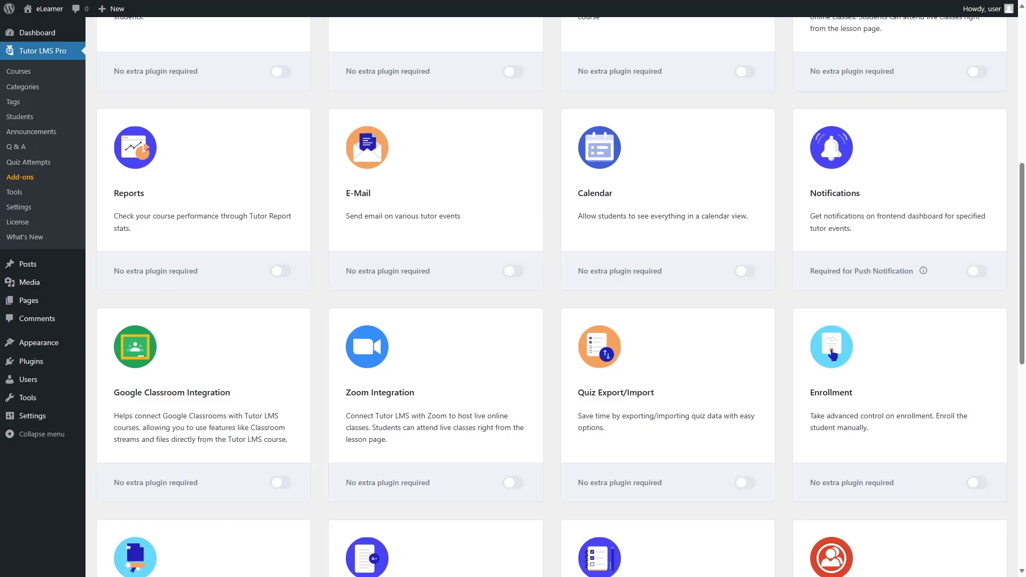
scroll(873, 373, down, 5)
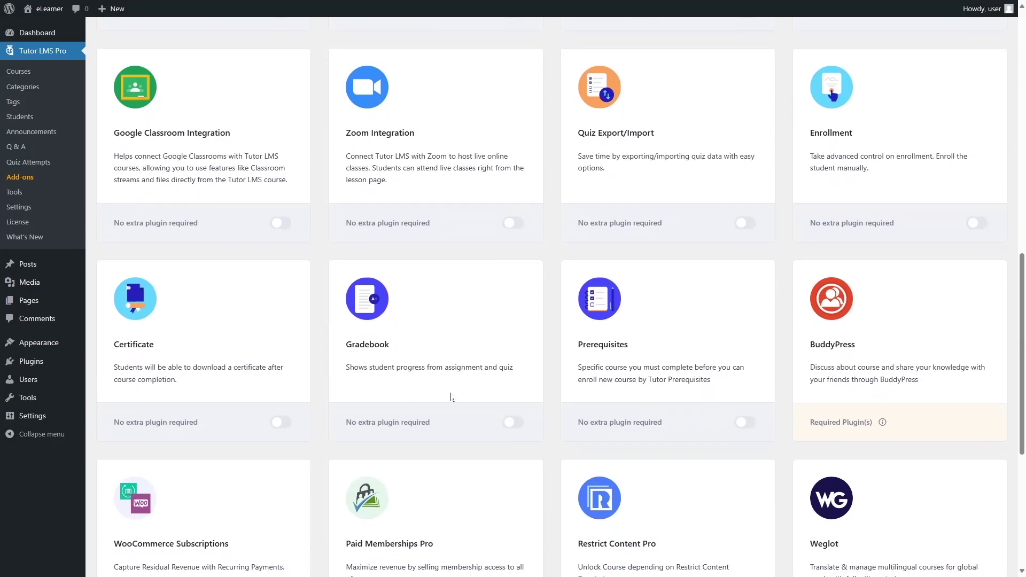
click(518, 423)
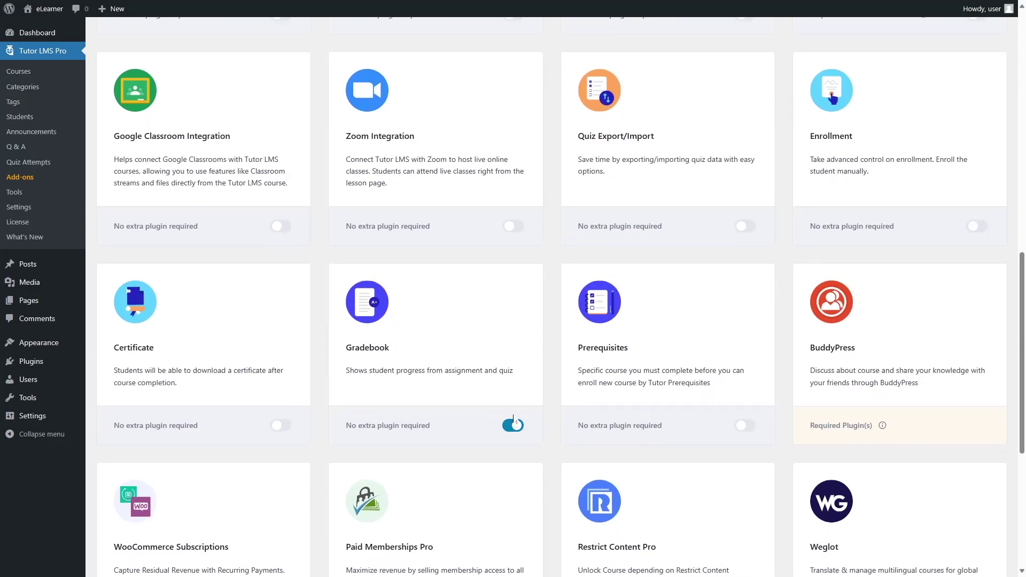
Return to the top and open the Tutor LMS Courses list.
scroll(511, 414, up, 10)
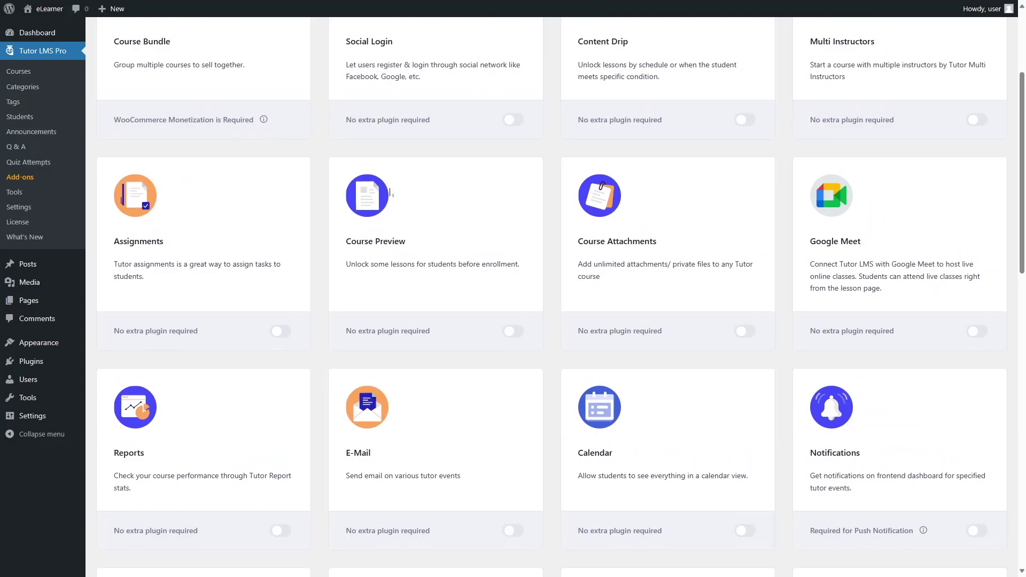
scroll(390, 192, up, 4)
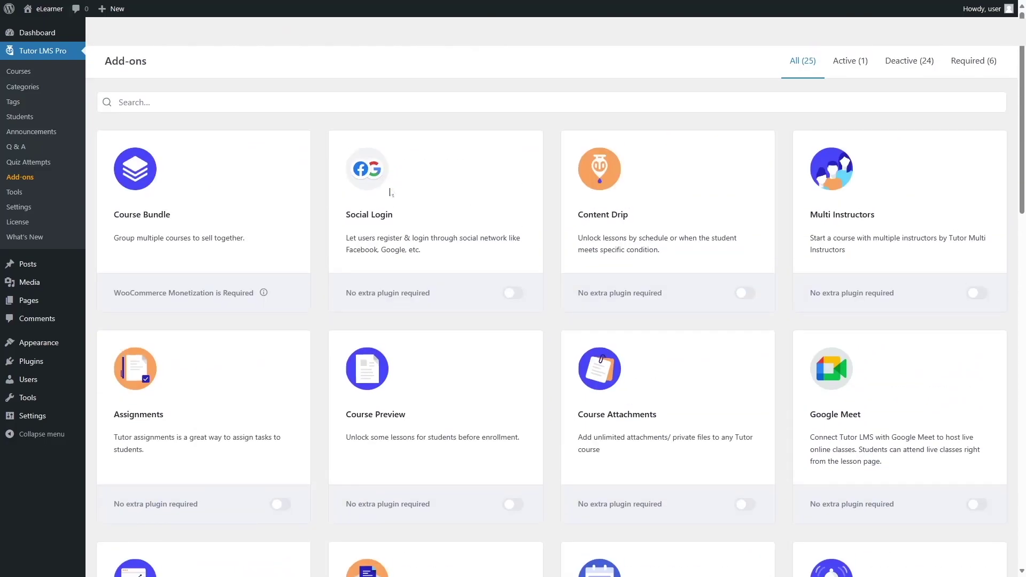
click(47, 71)
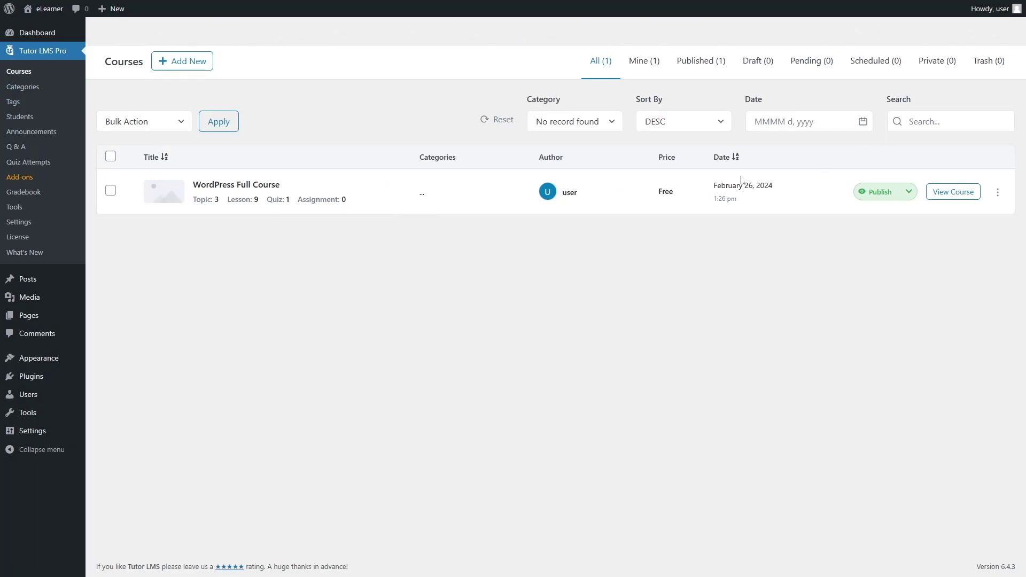
Open the Gradebook, then show the Gradebook tab of the Tutor LMS settings.
click(36, 193)
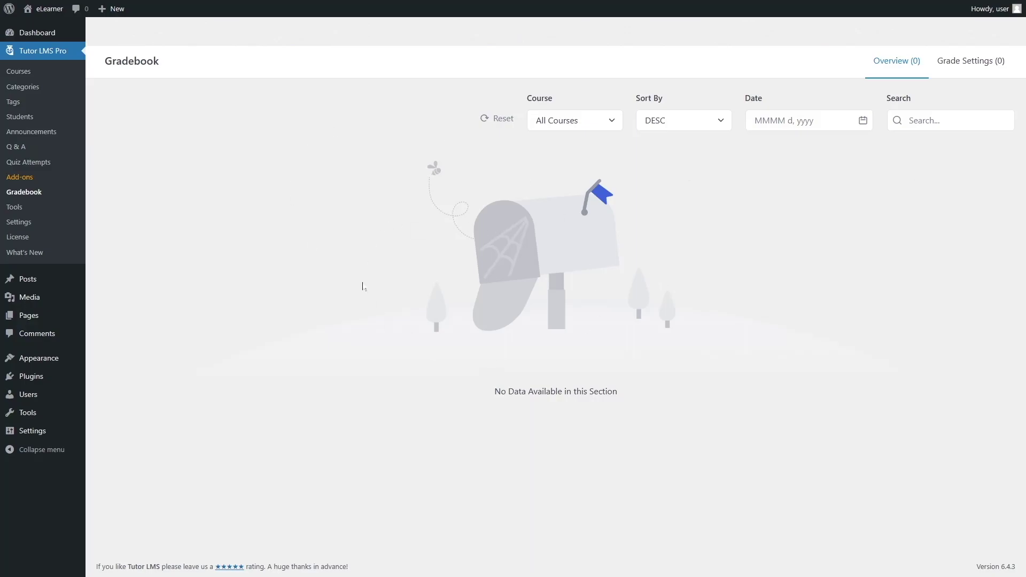
click(27, 225)
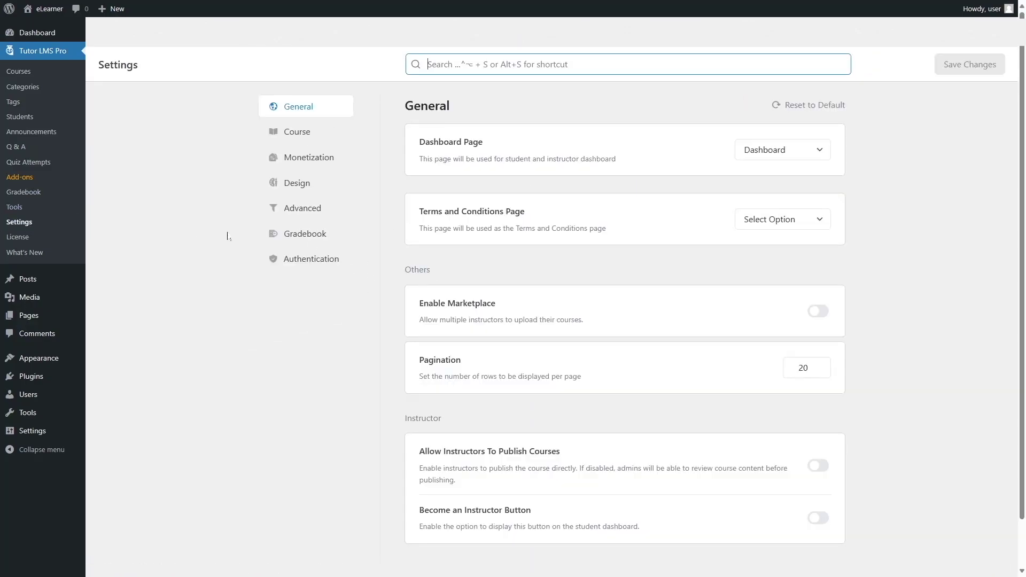
click(315, 239)
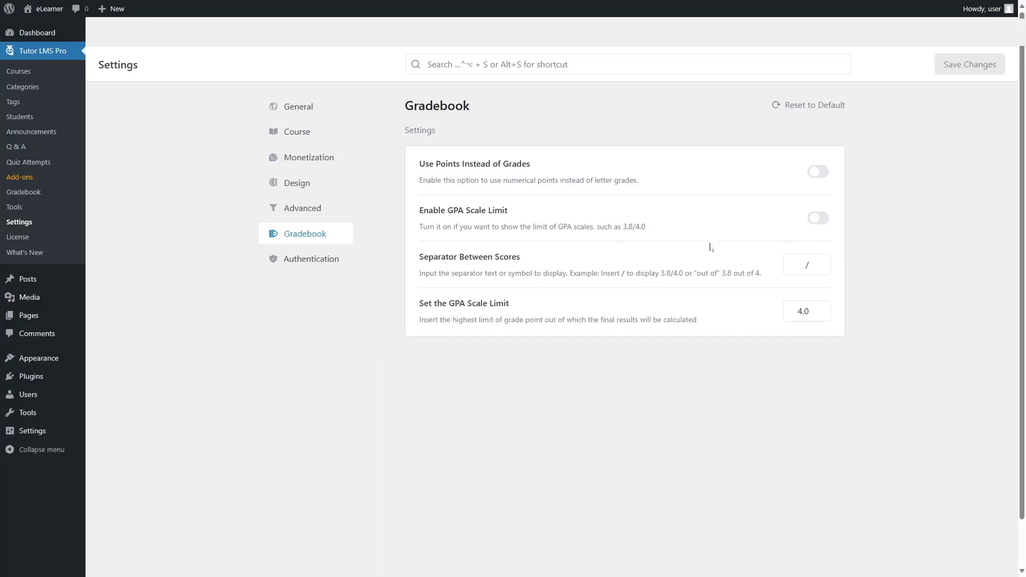
Review the separator examples and focus the 'Separator between scores' field.
double_click(672, 273)
click(665, 279)
drag(697, 274, 754, 274)
click(745, 300)
key(shift+Tab)
key(shift+Tab)
Try a GPA scale limit of 5, return it to 4.0, and save the settings.
double_click(803, 311)
text(5)
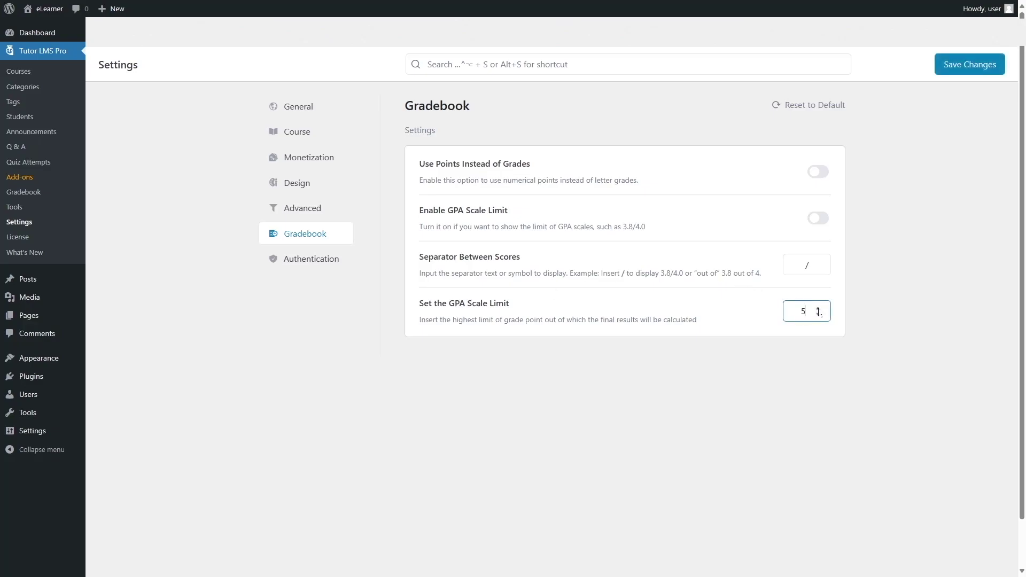
click(816, 366)
click(818, 315)
click(840, 277)
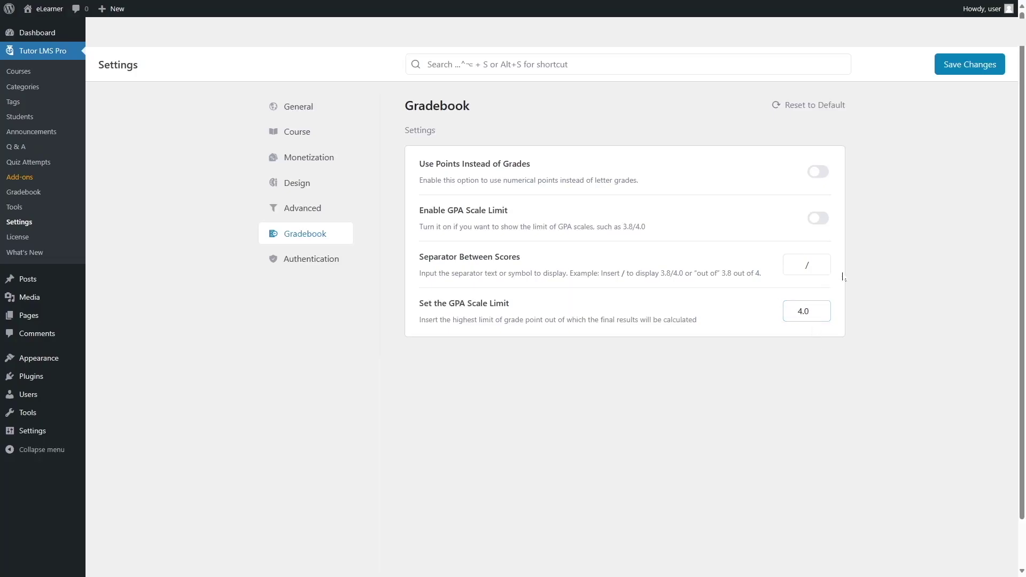
click(959, 67)
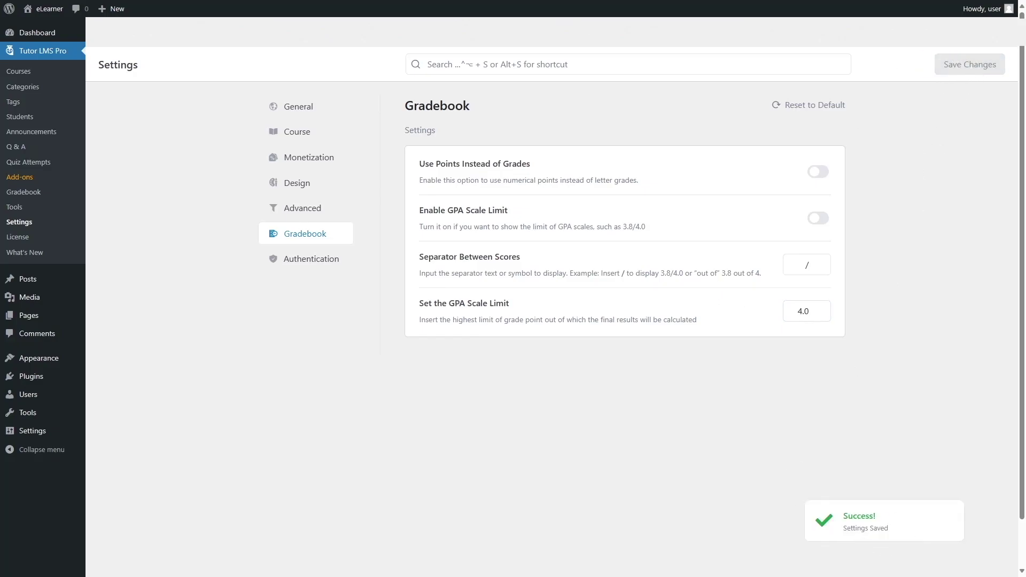
Open the Gradebook's Grade Settings (0) list and start adding a new grade.
click(44, 199)
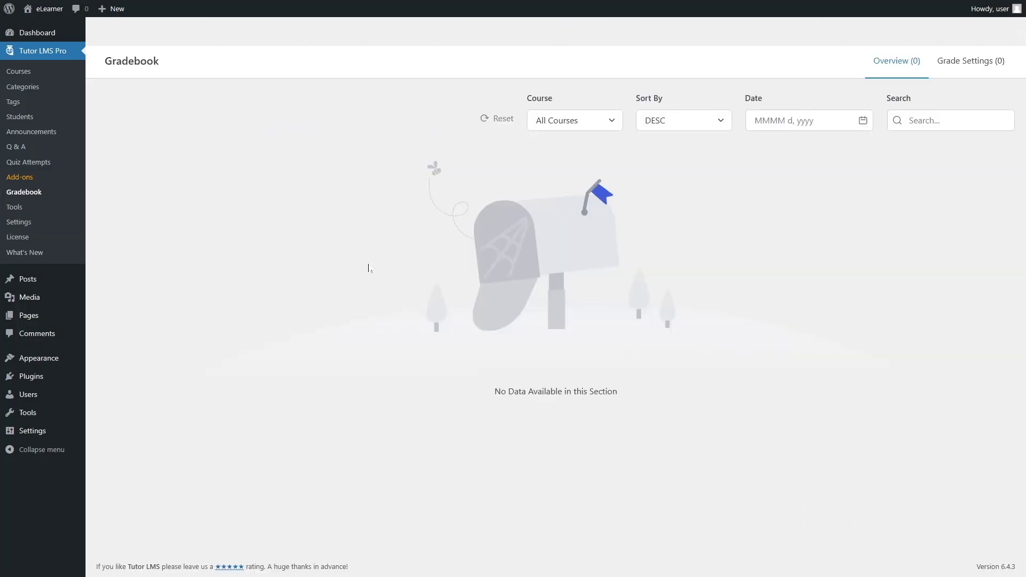
click(965, 62)
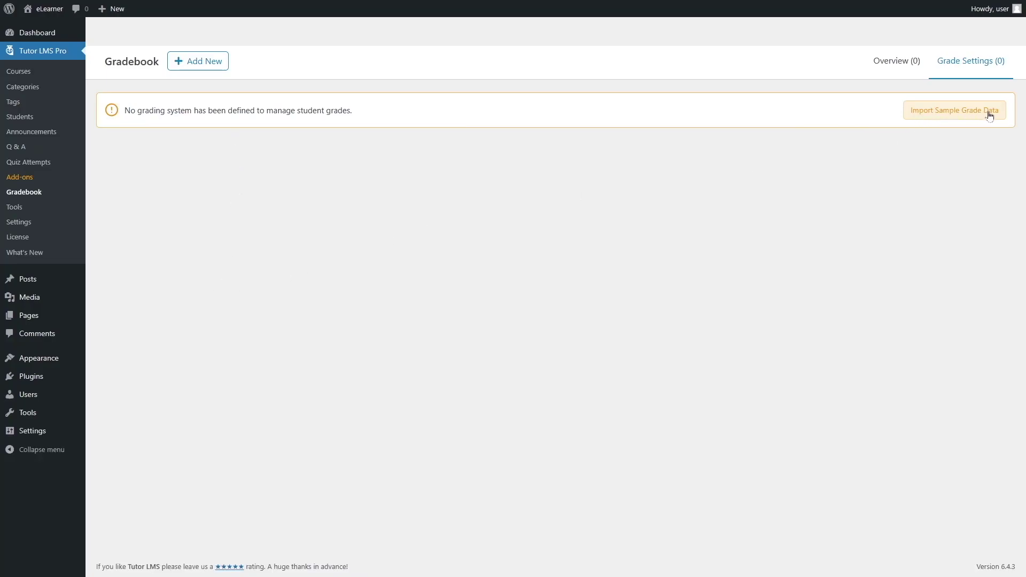
click(182, 65)
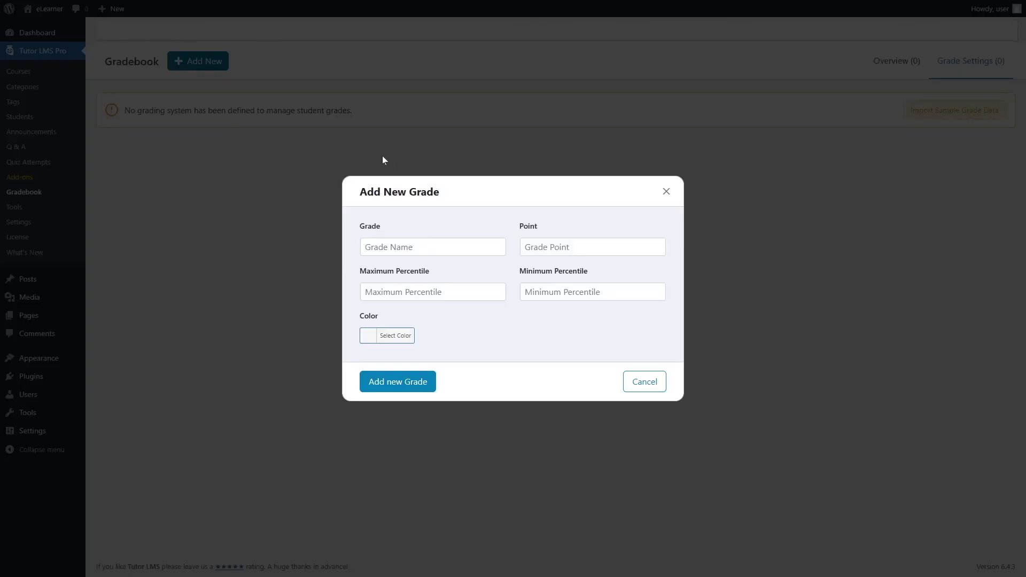
Try submitting the empty grade form and check each of its fields.
key(Return)
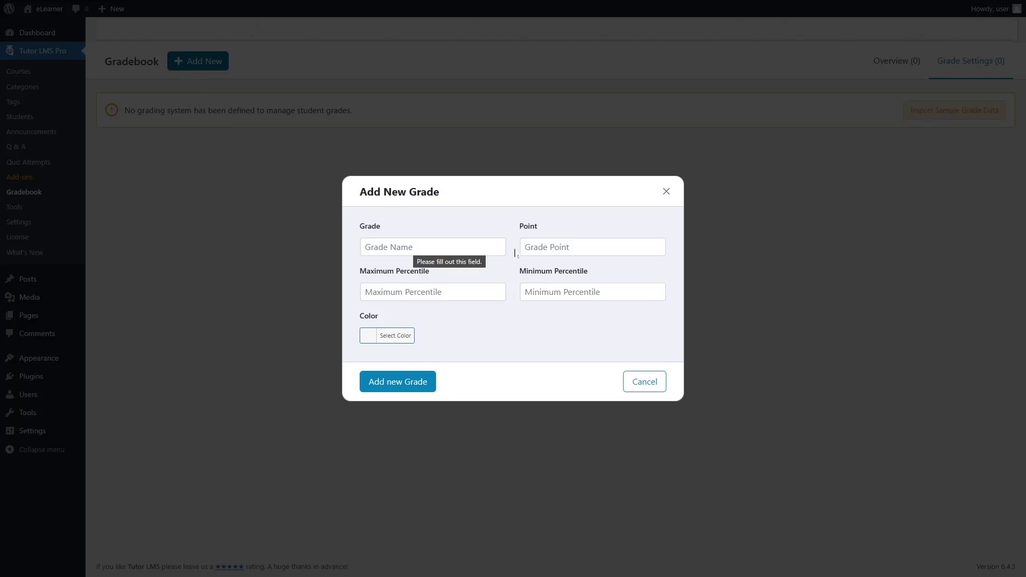
click(535, 247)
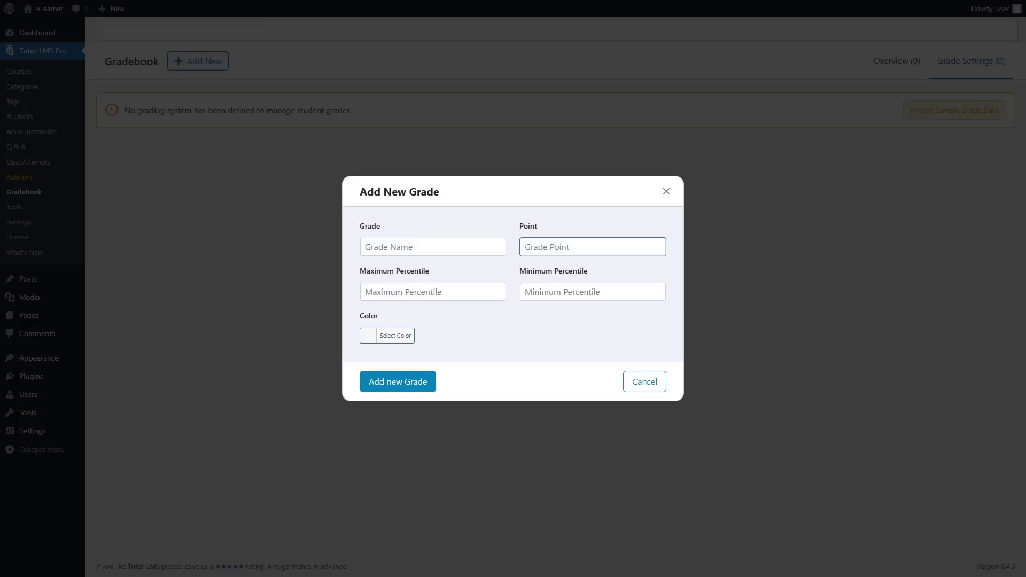
click(431, 292)
click(592, 291)
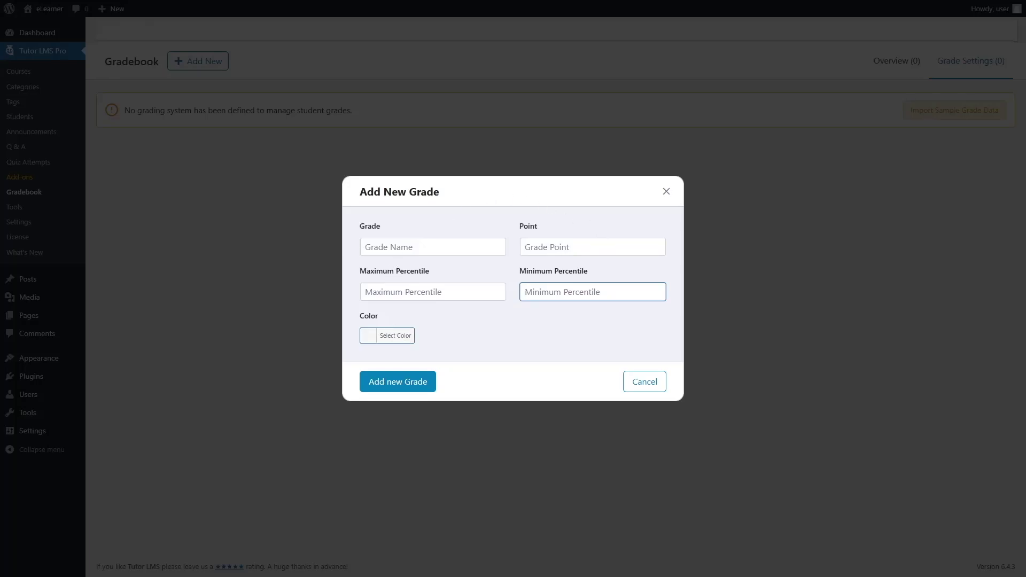
click(407, 247)
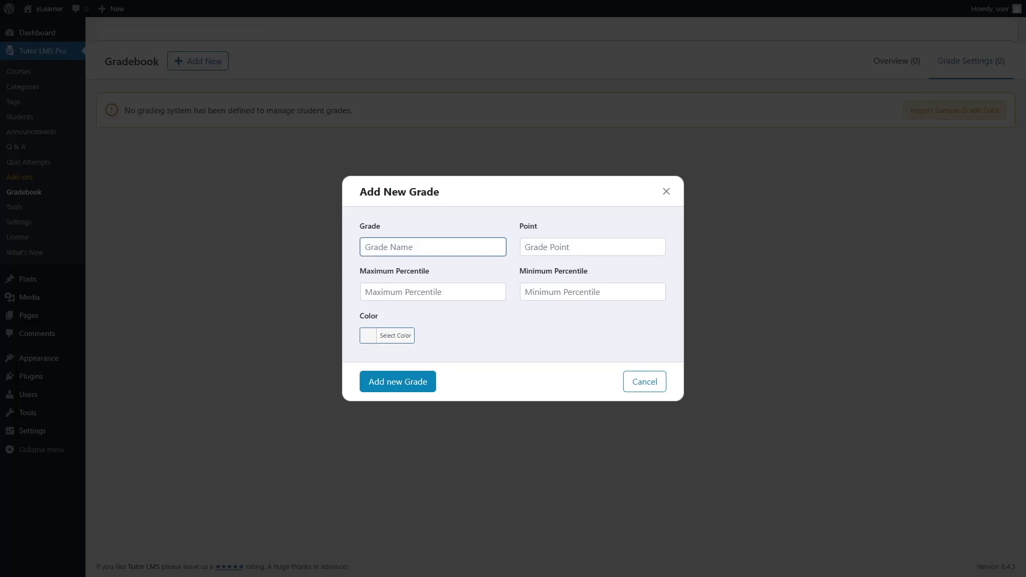
Enter grade A+ with 4.0 points and a 90–100 percentile range.
text(A+)
click(567, 247)
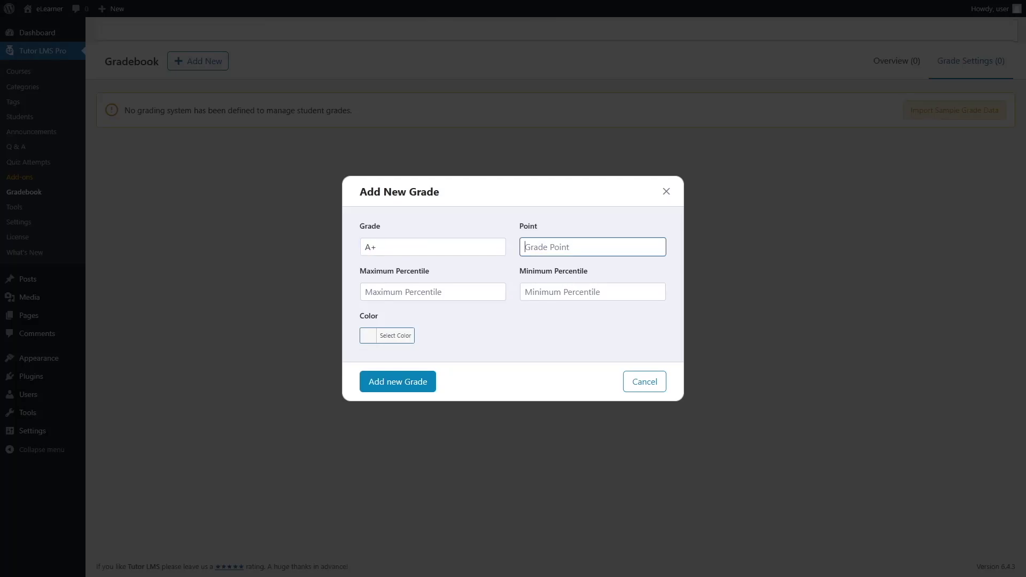
text(4.0)
click(374, 292)
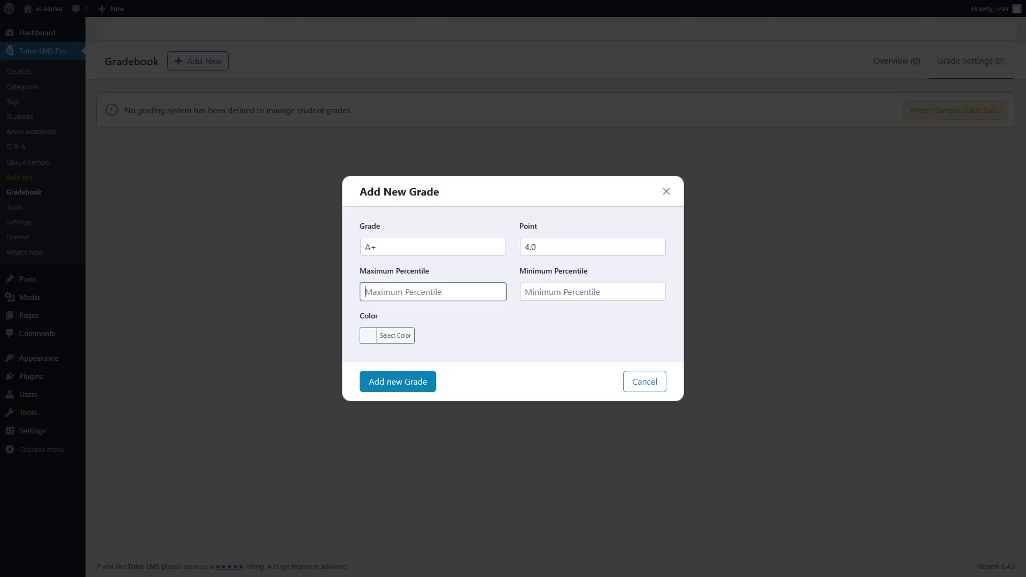
text(100)
click(562, 292)
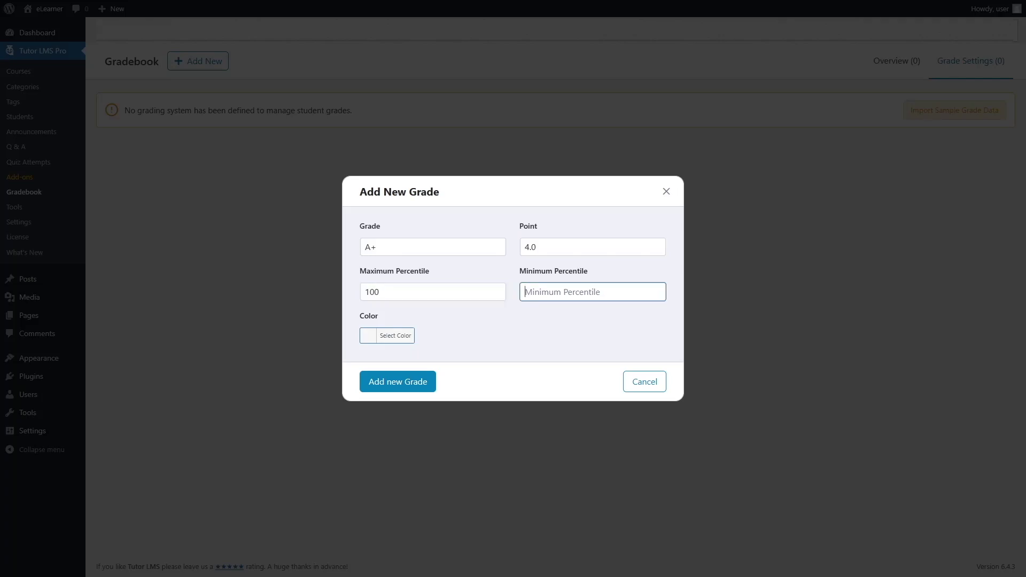
text(90)
Give the A+ grade a green badge and save it.
click(403, 336)
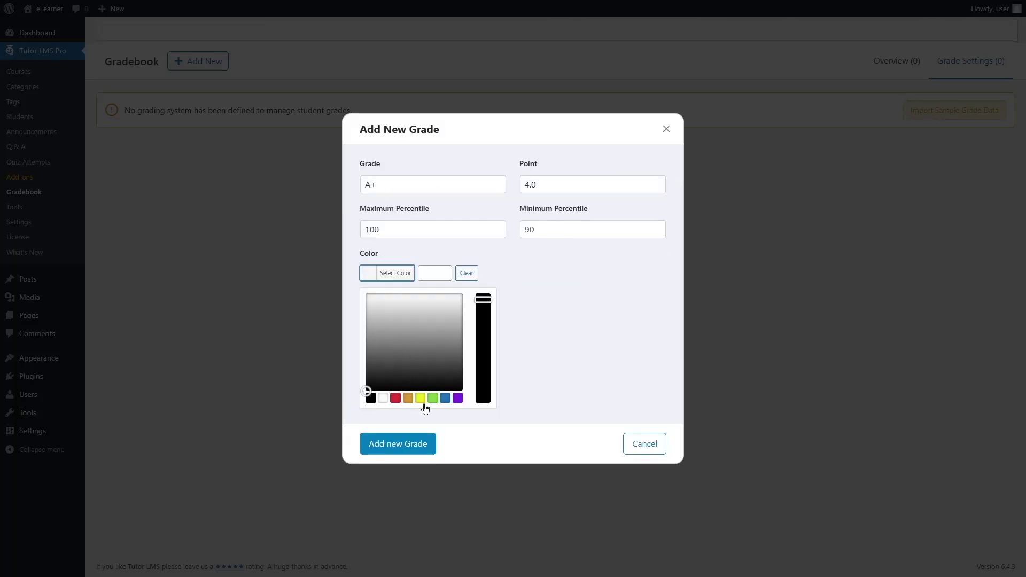
click(433, 397)
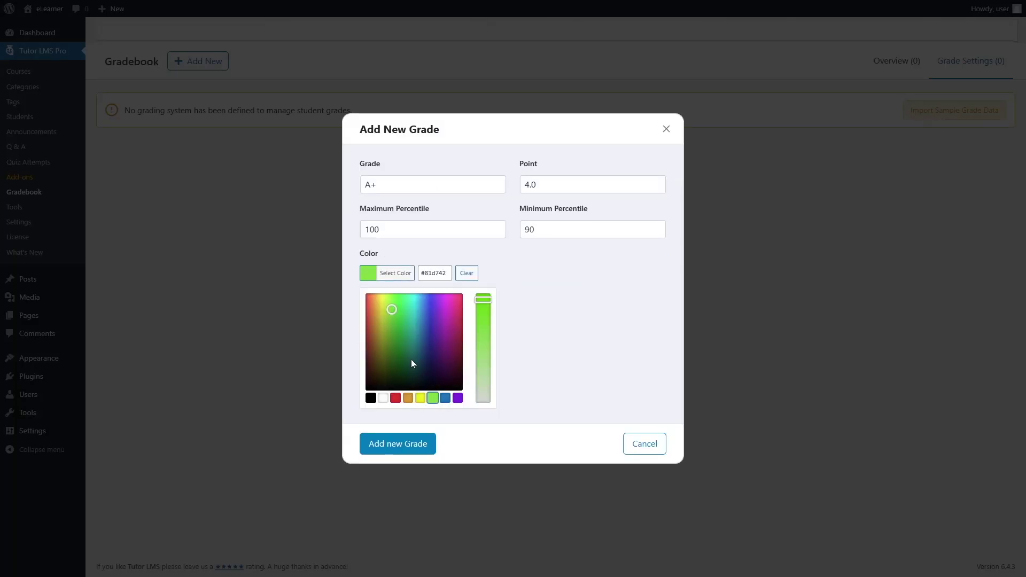
click(394, 312)
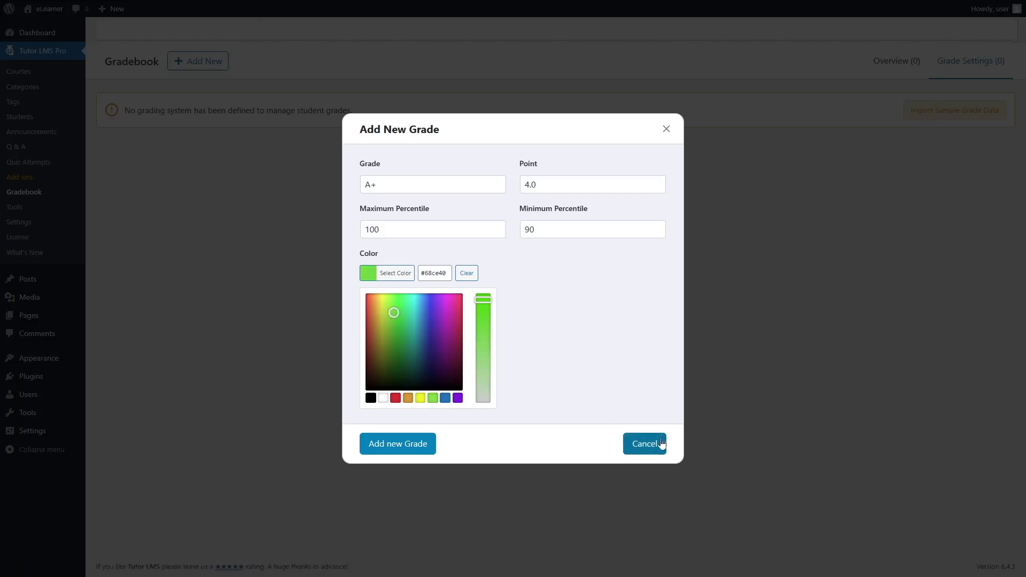
click(399, 446)
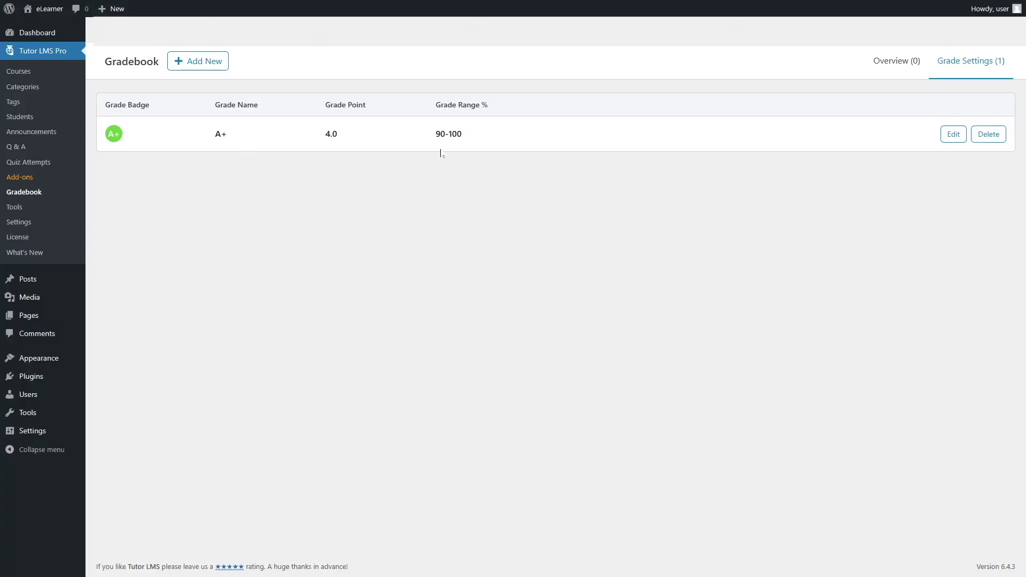
Add grade A worth 3.5 points for 80–89 percent with a blue badge.
click(188, 63)
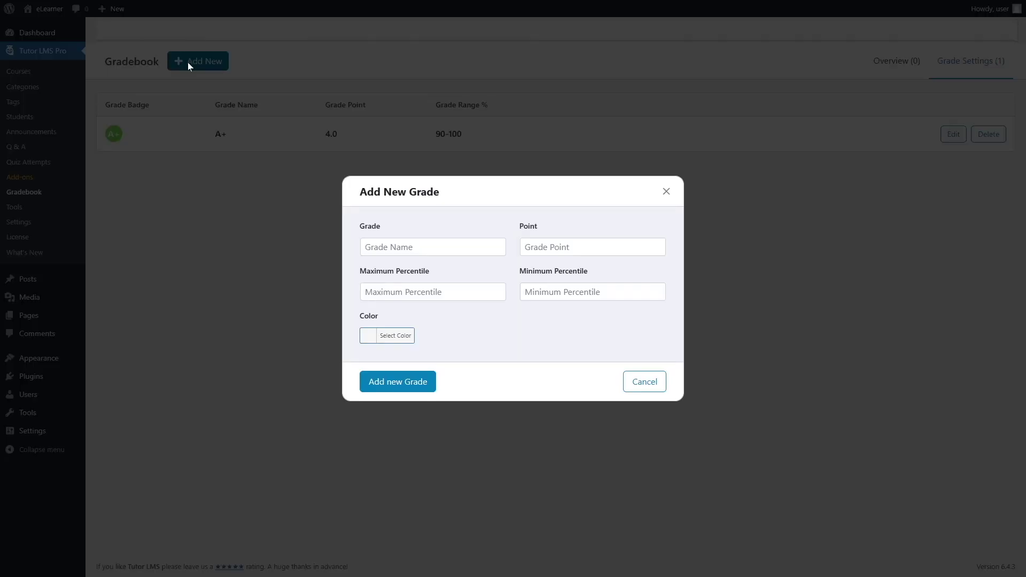
click(439, 247)
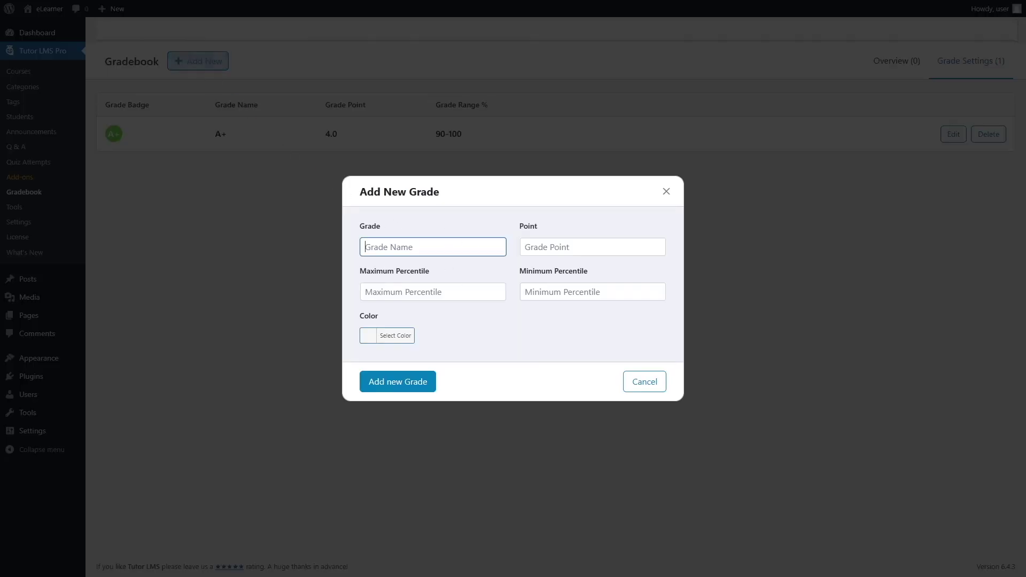
text(A)
click(592, 247)
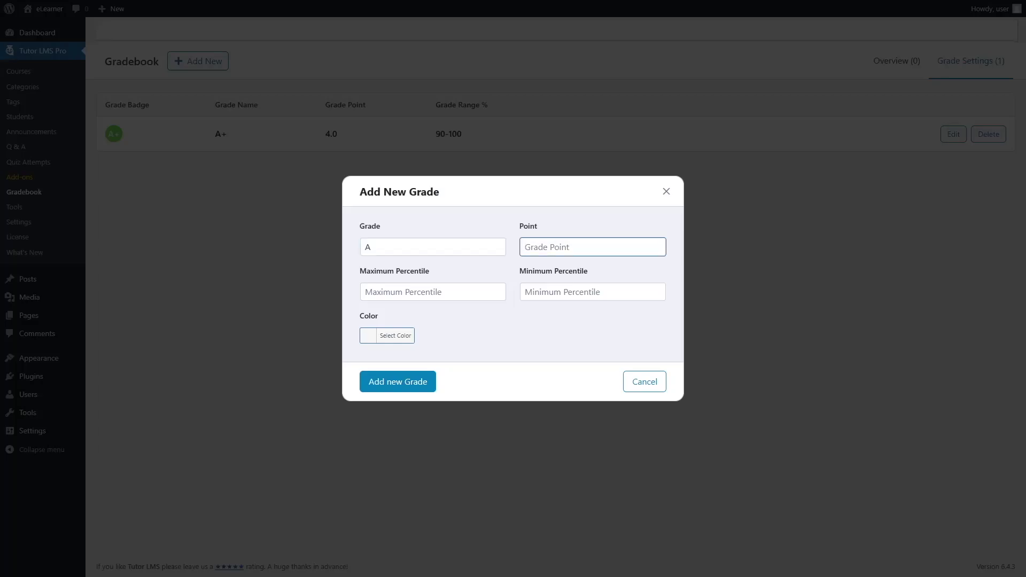
text(3.5)
click(487, 289)
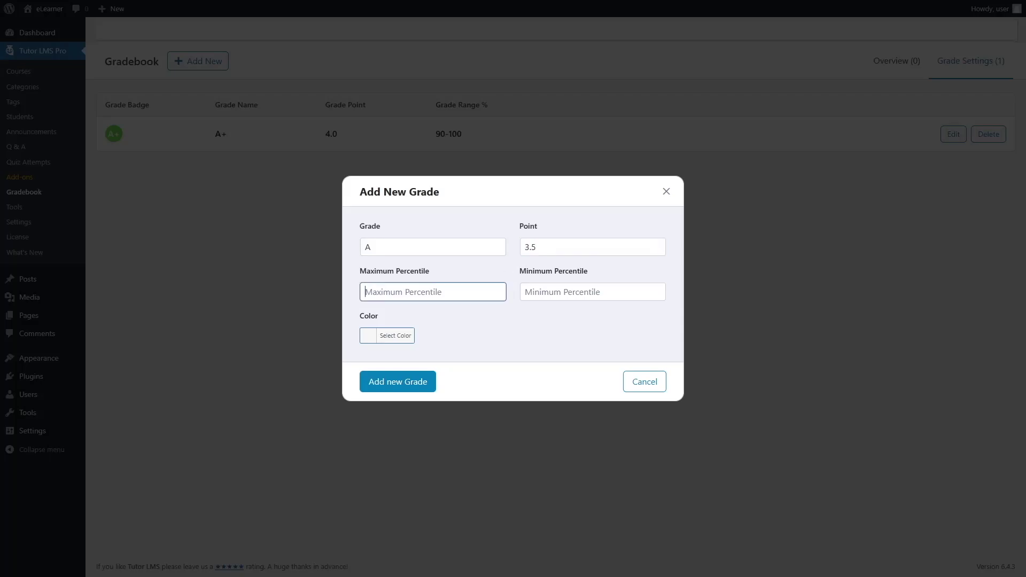
text(89)
click(540, 292)
text(80)
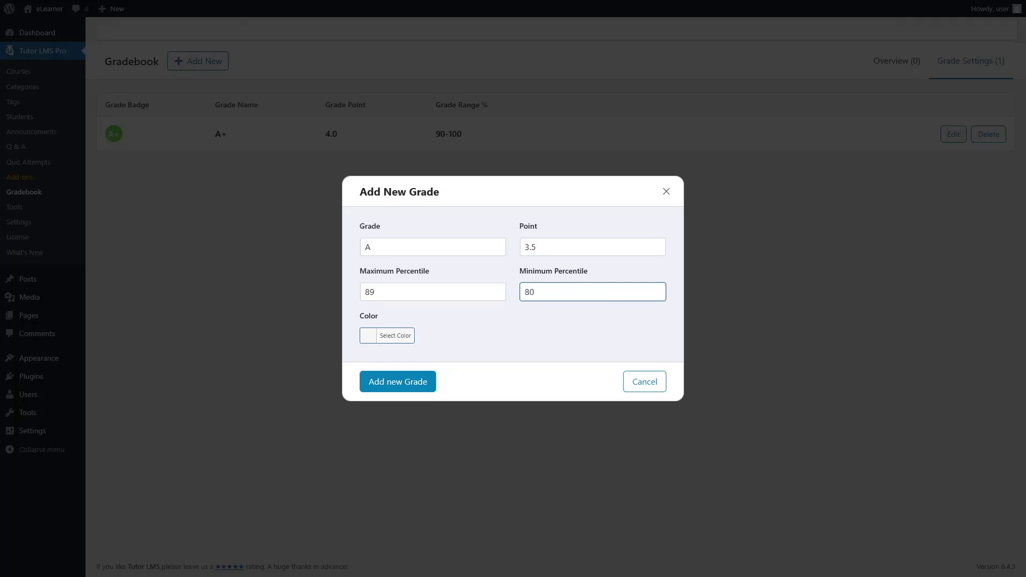
click(407, 335)
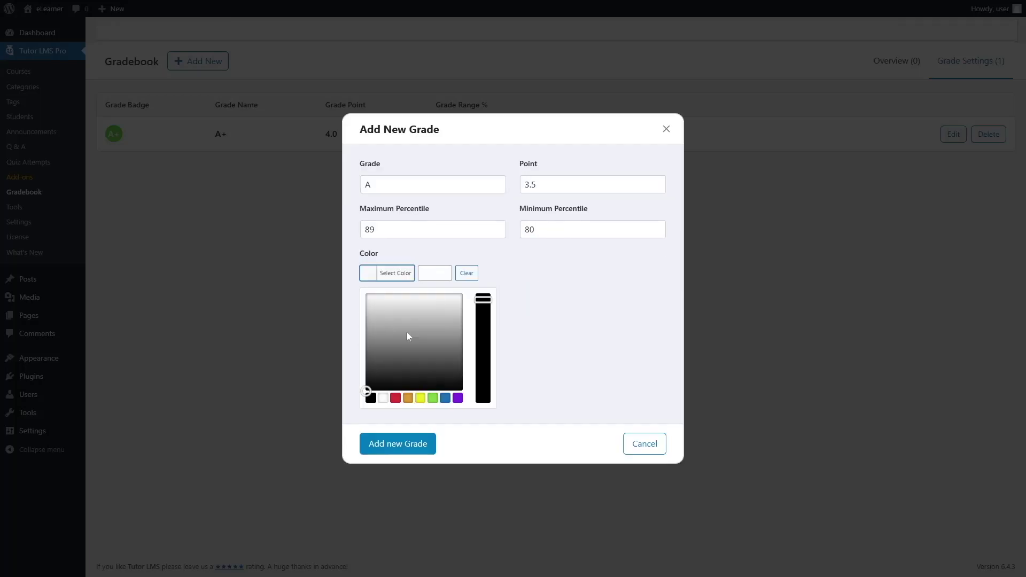
click(446, 399)
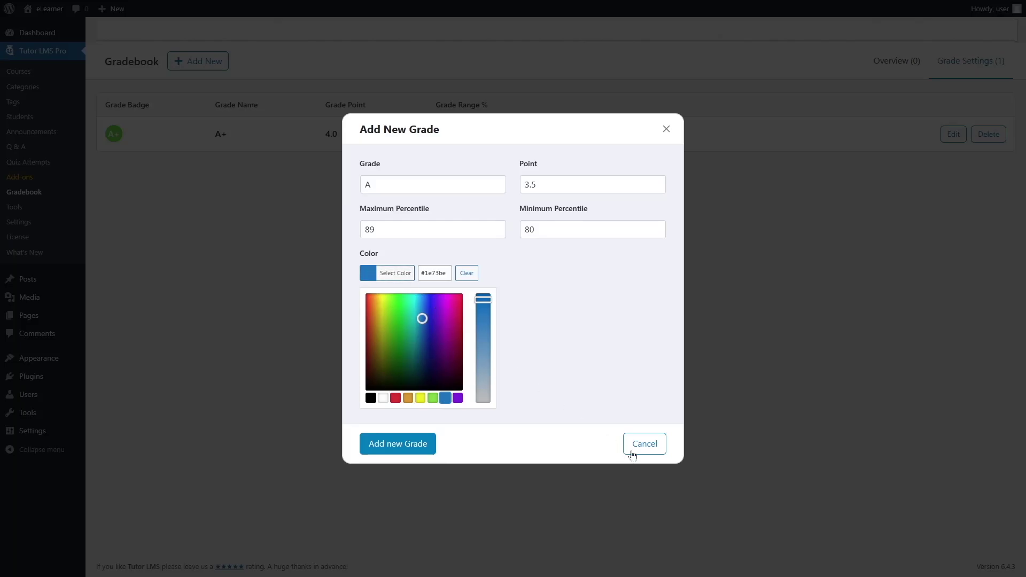
click(396, 447)
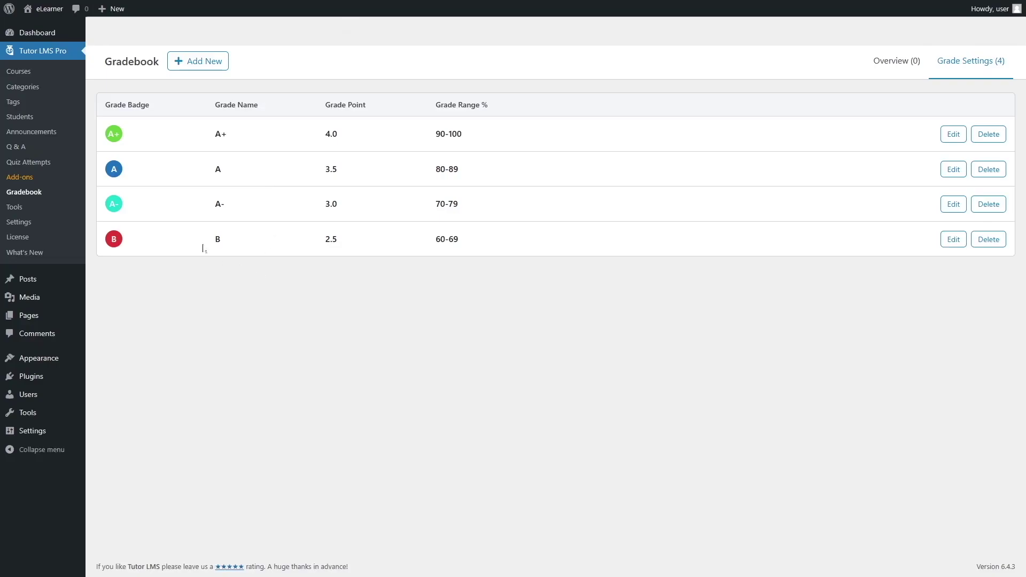
Enroll in the WordPress Full Course from the course list.
click(55, 77)
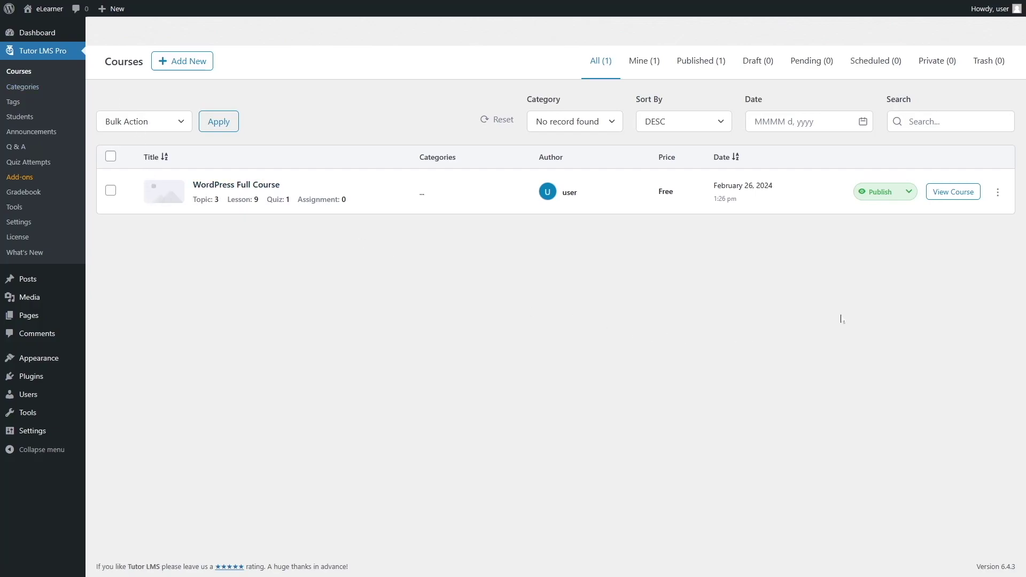
click(953, 192)
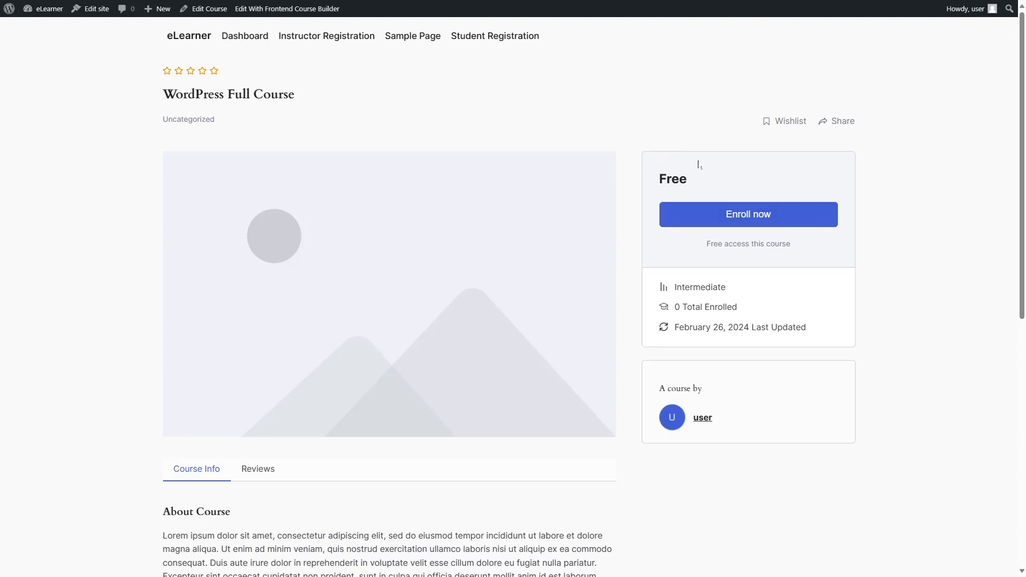
click(741, 219)
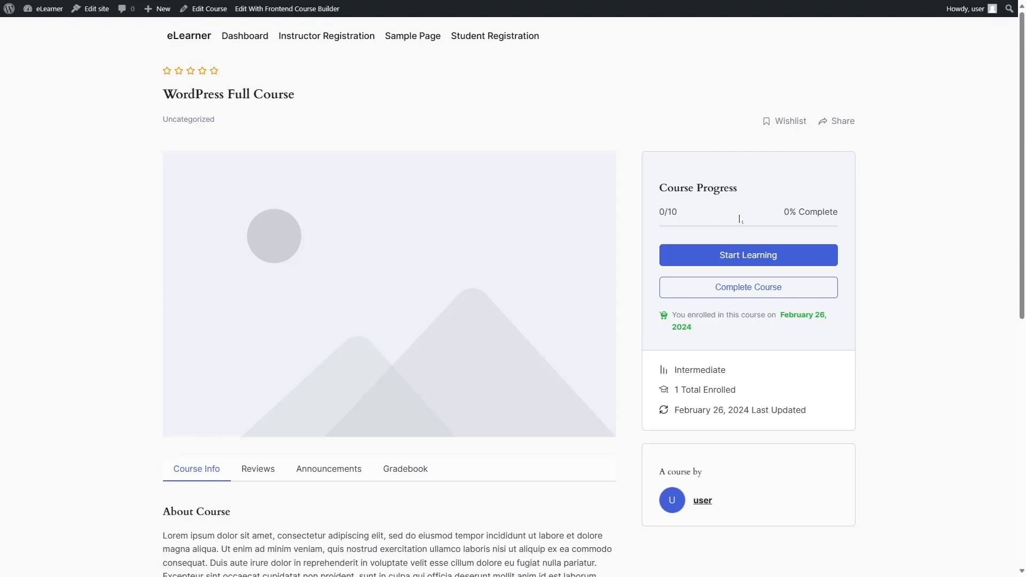
Expand the Setting up WordPress section and open its Topic End Quiz.
scroll(559, 208, down, 8)
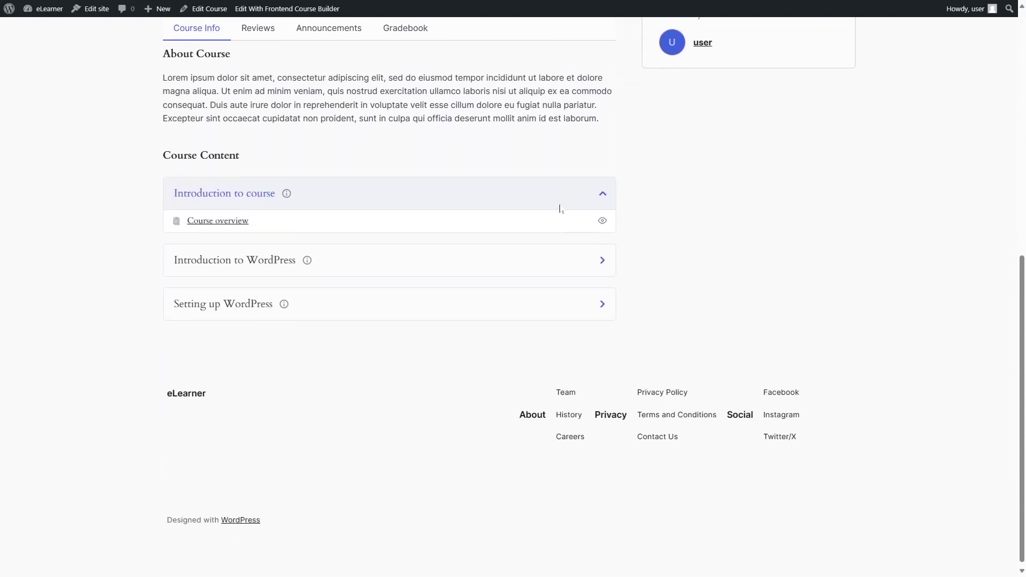
click(403, 309)
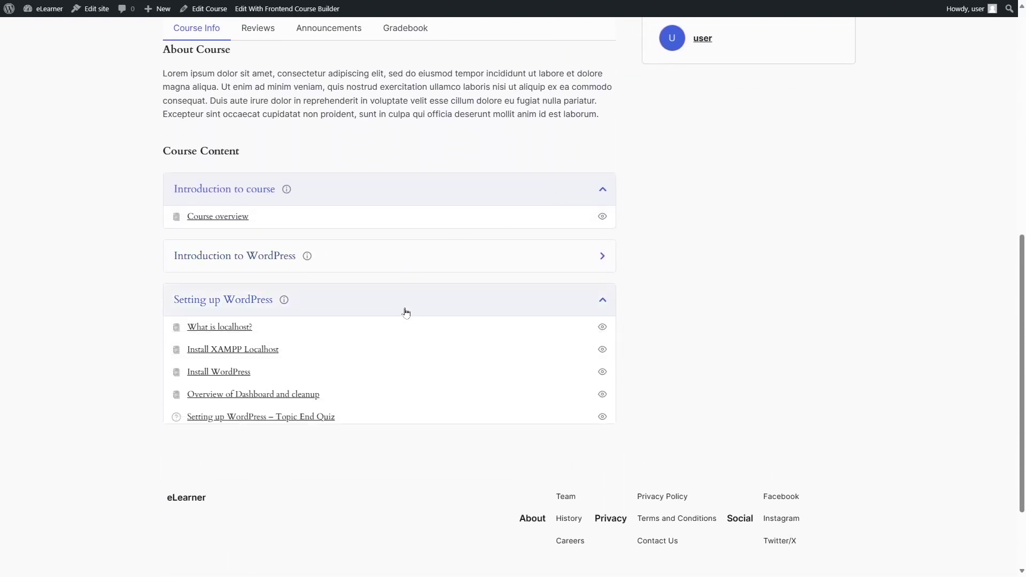
click(272, 419)
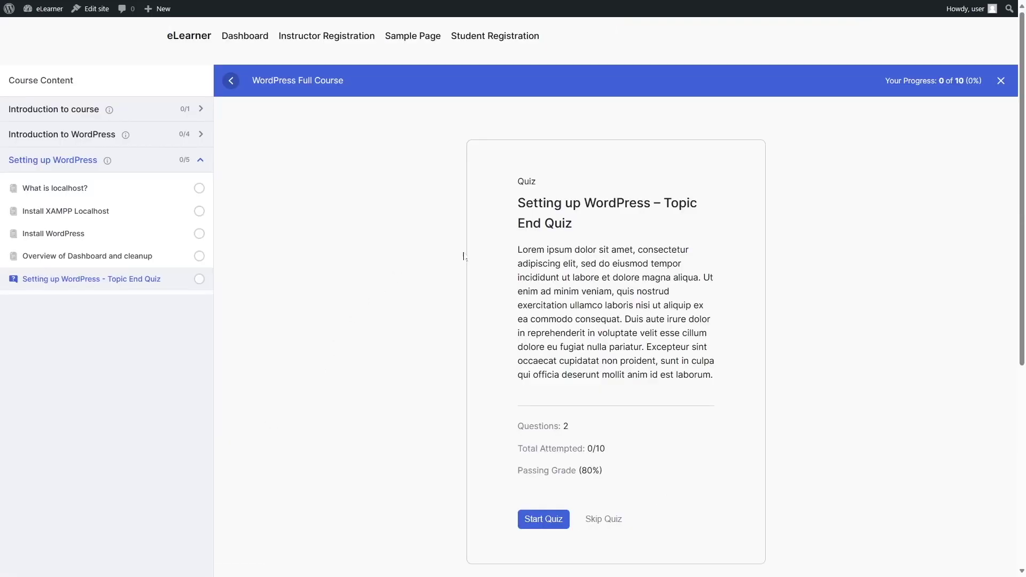
Take the quiz answering CMS then True, submit it, and view the attempt details.
scroll(451, 256, down, 2)
click(548, 441)
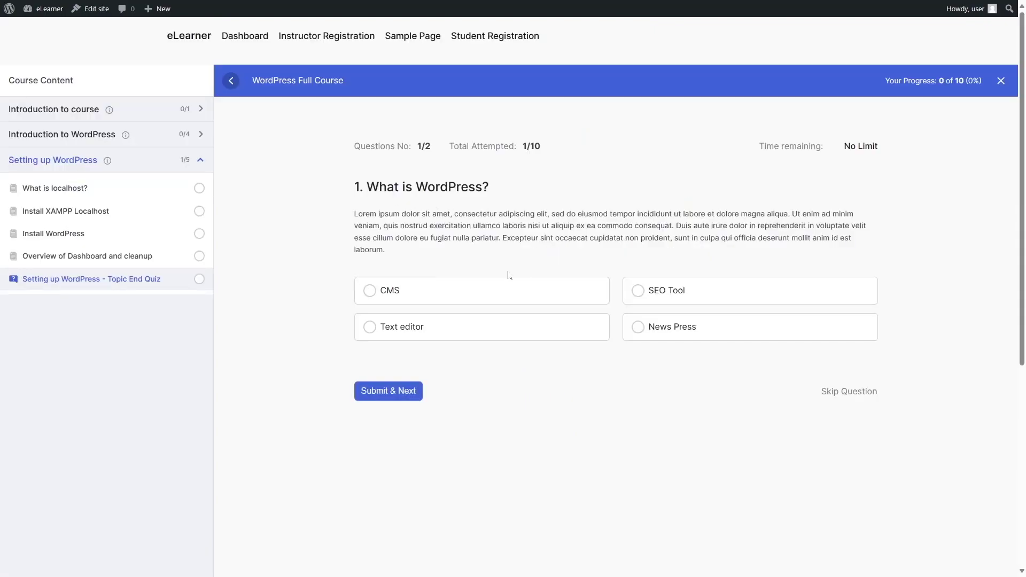
click(391, 293)
click(397, 394)
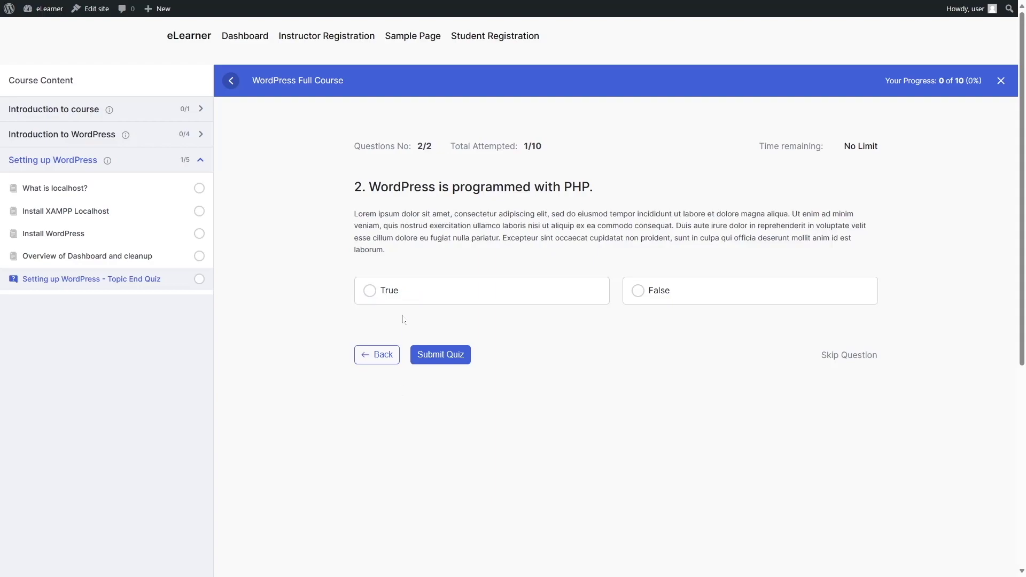
click(386, 290)
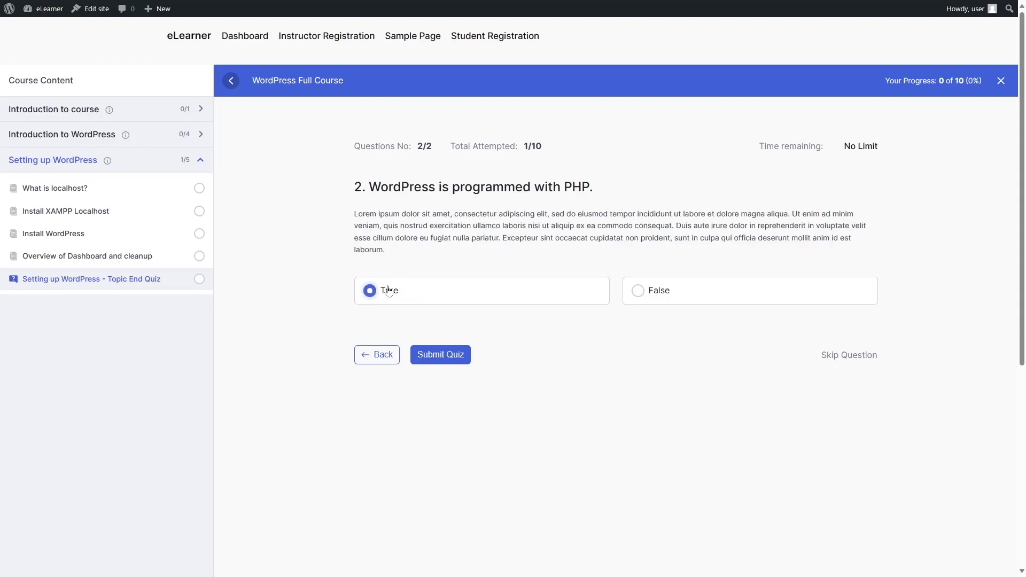
click(455, 355)
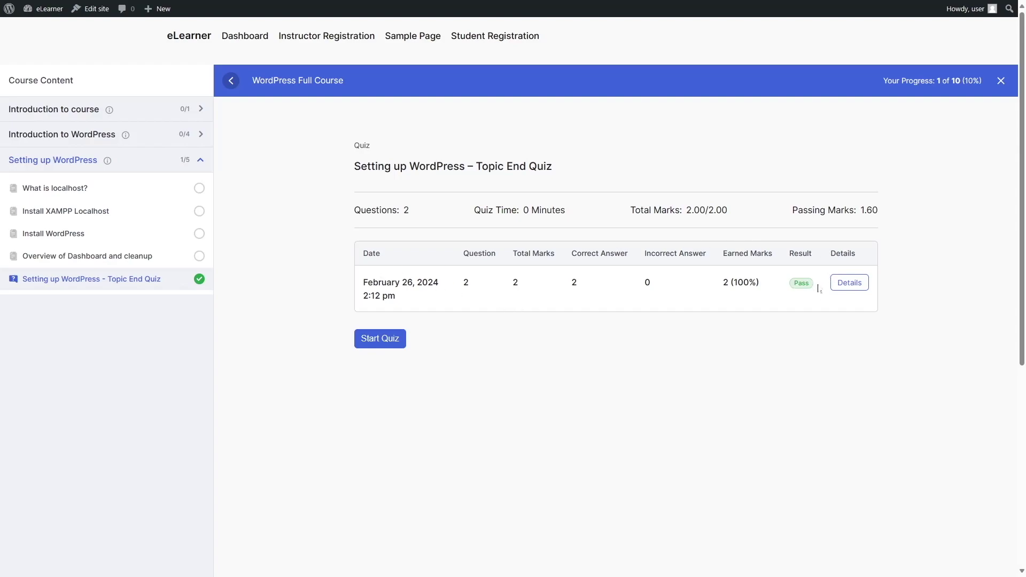
click(856, 286)
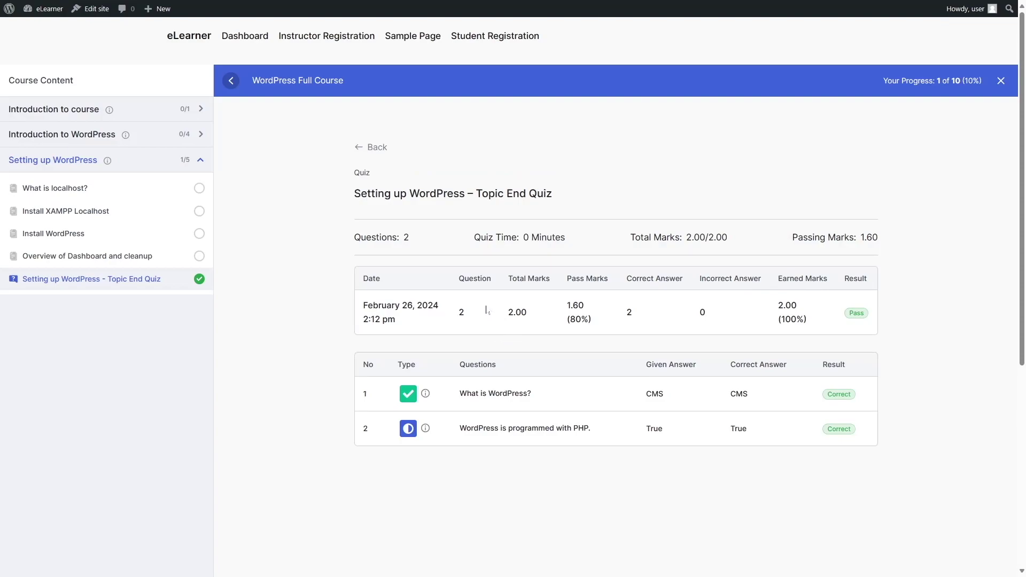
Return to the admin dashboard and open the Tutor LMS Pro Gradebook overview.
mouse_move(49, 9)
click(53, 31)
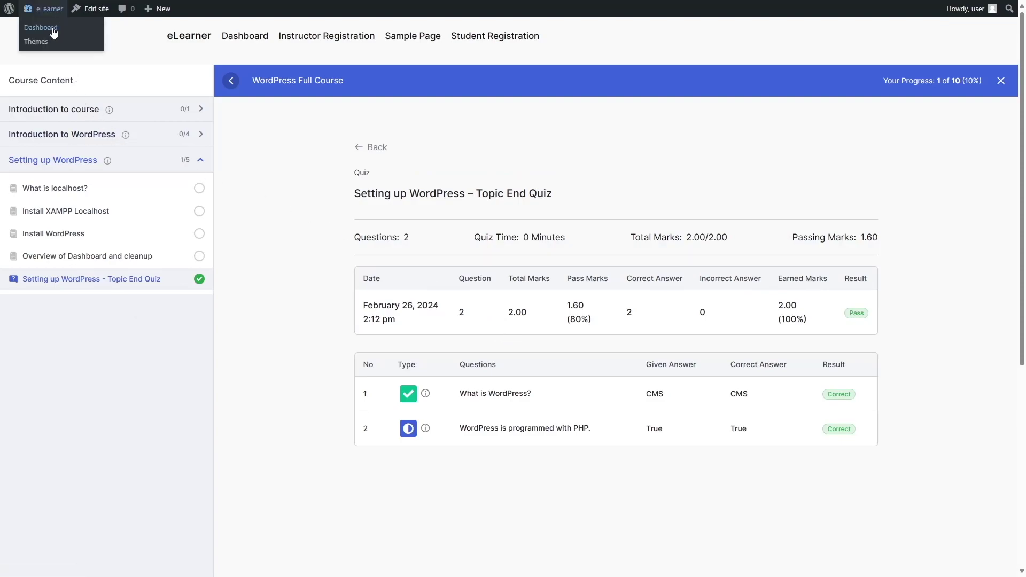
mouse_move(46, 89)
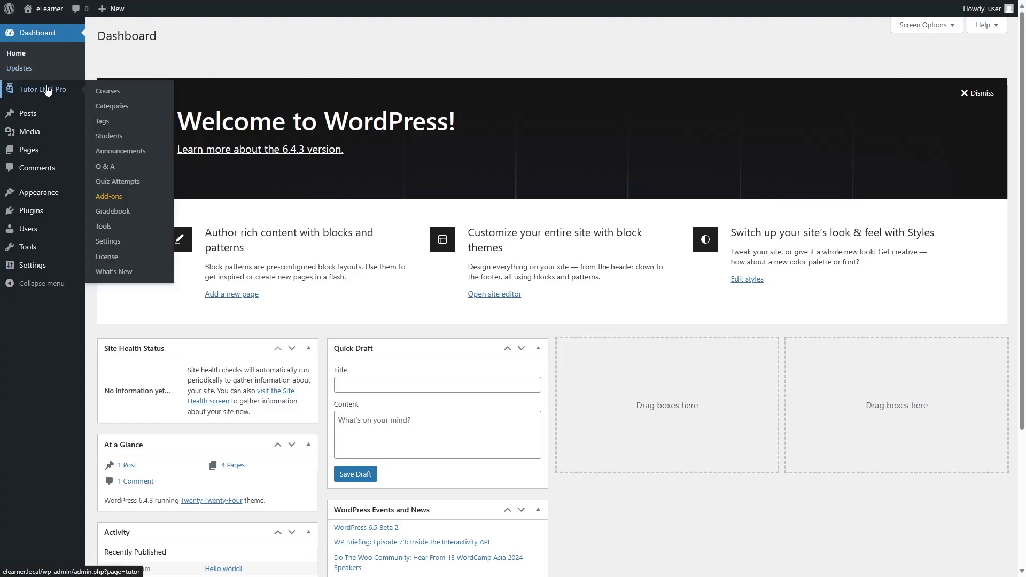
click(113, 212)
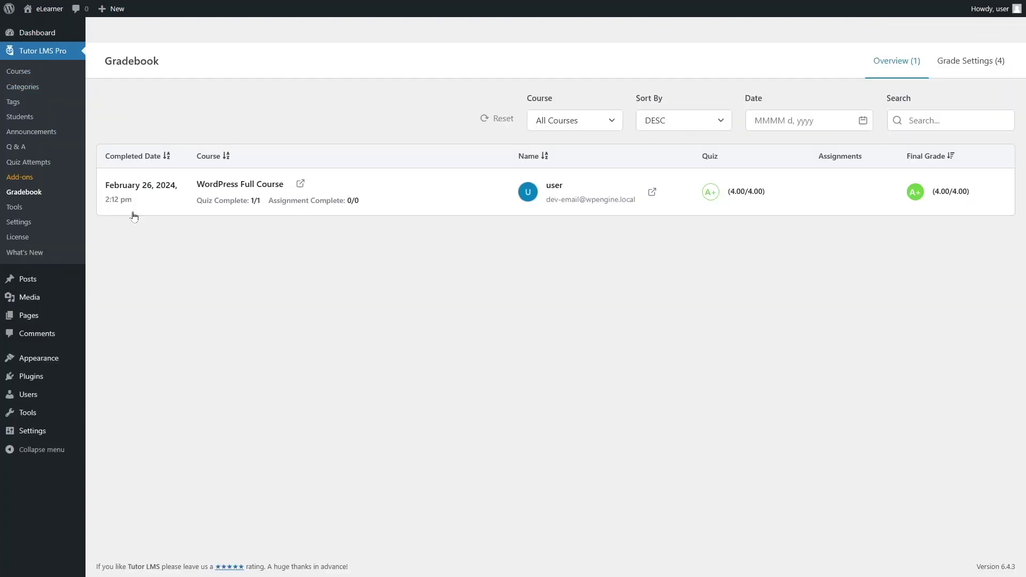